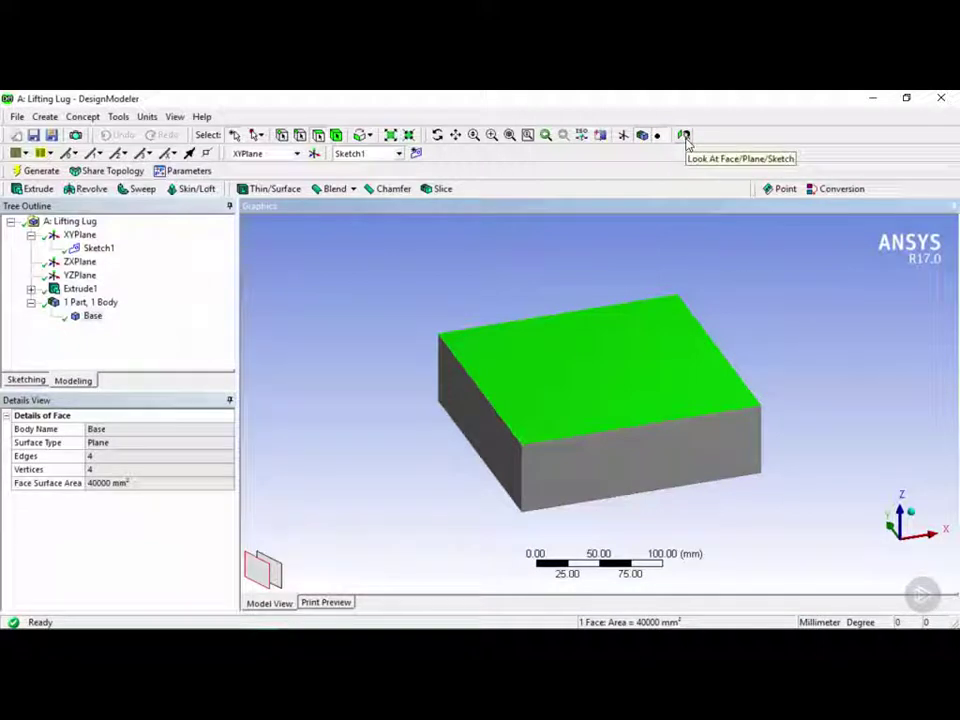
Step: Face the base's top surface head-on with plane display on, and create a new sketch on the XYPlane
{"action": "left_click", "coordinate": [684, 136]}
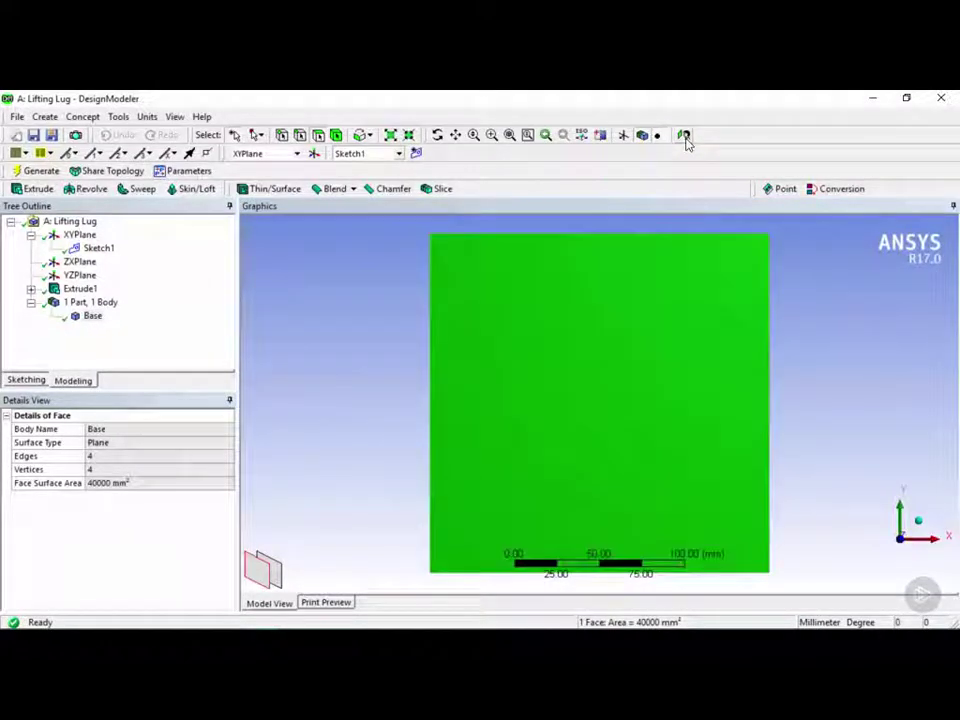
{"action": "left_click", "coordinate": [624, 137]}
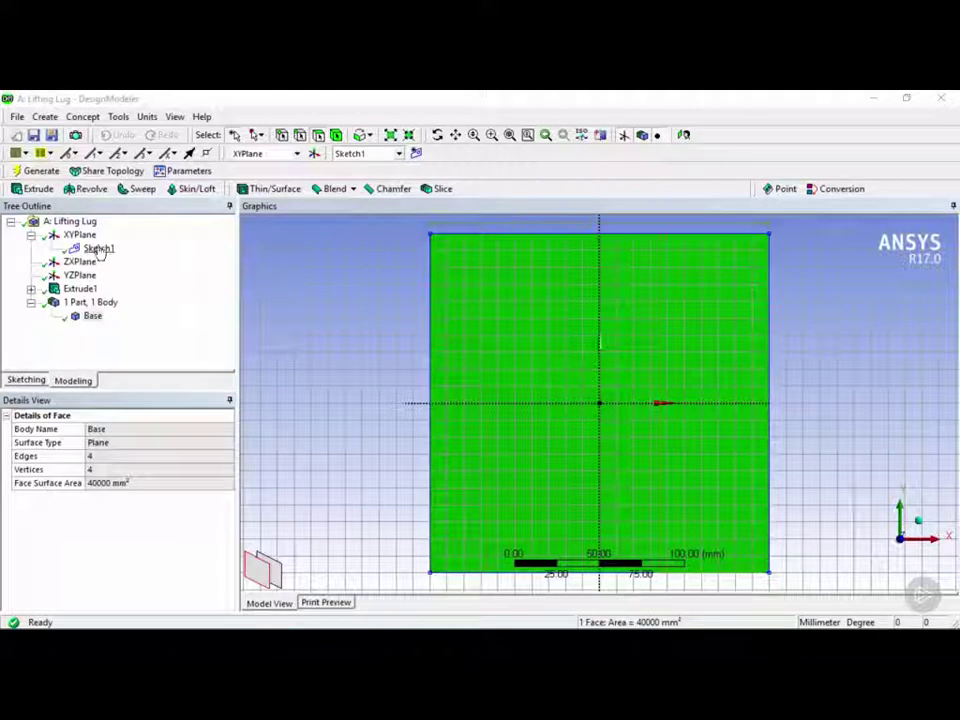
{"action": "left_click", "coordinate": [80, 235]}
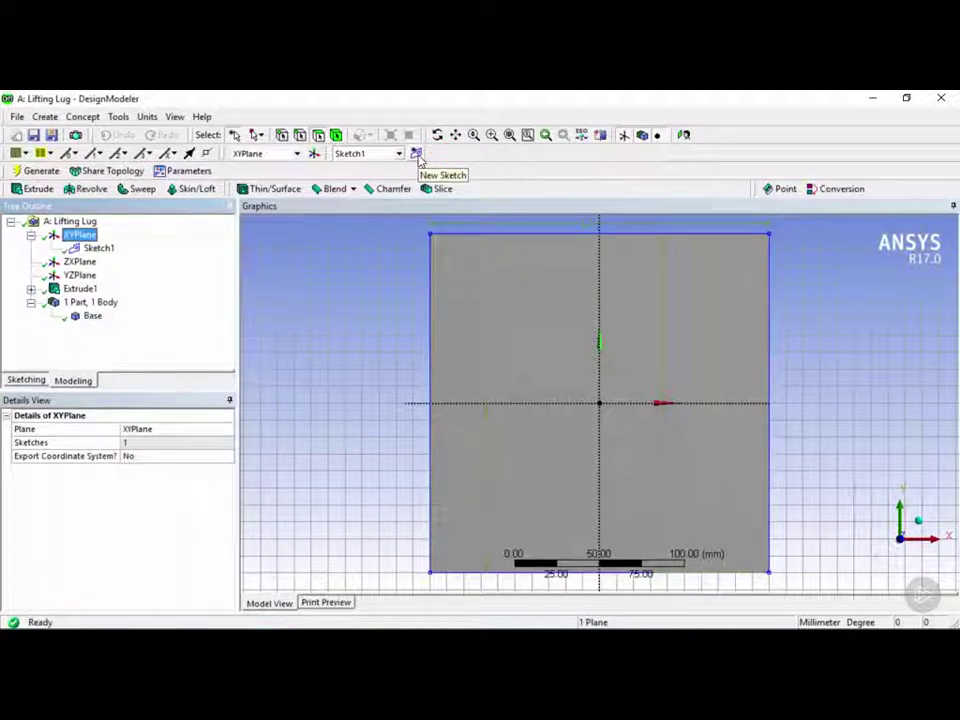
{"action": "left_click", "coordinate": [416, 153]}
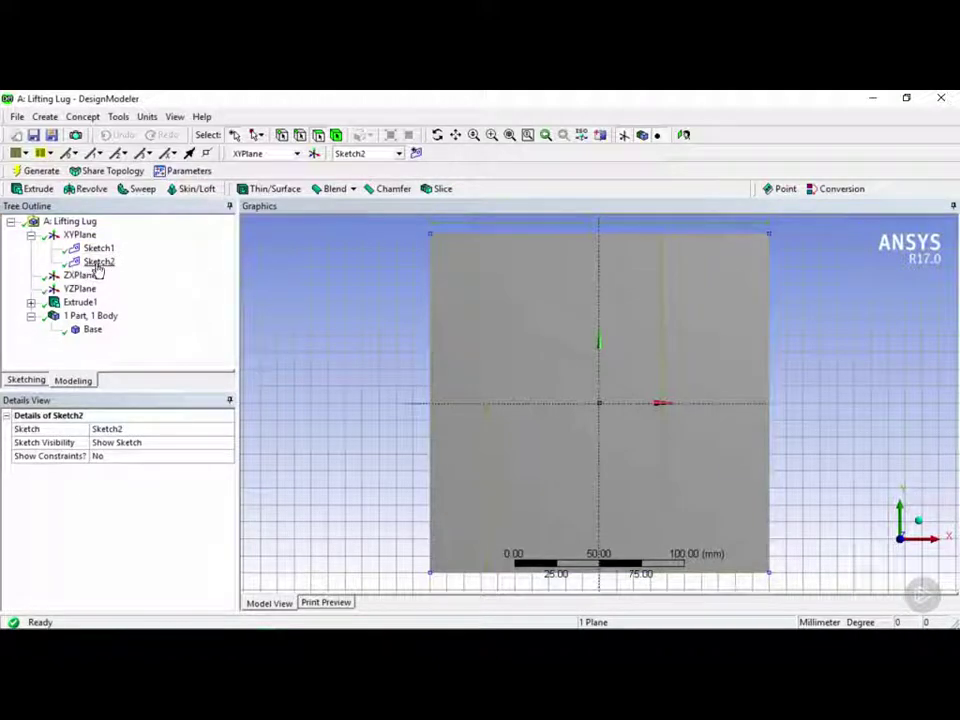
{"action": "left_click", "coordinate": [97, 263]}
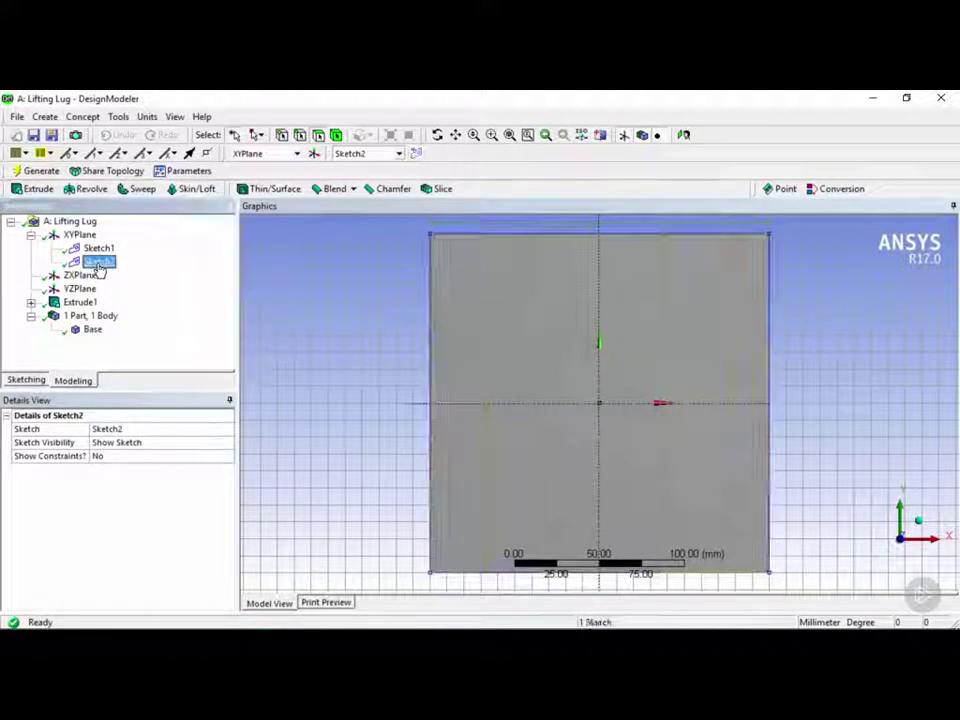
{"action": "left_click", "coordinate": [110, 430]}
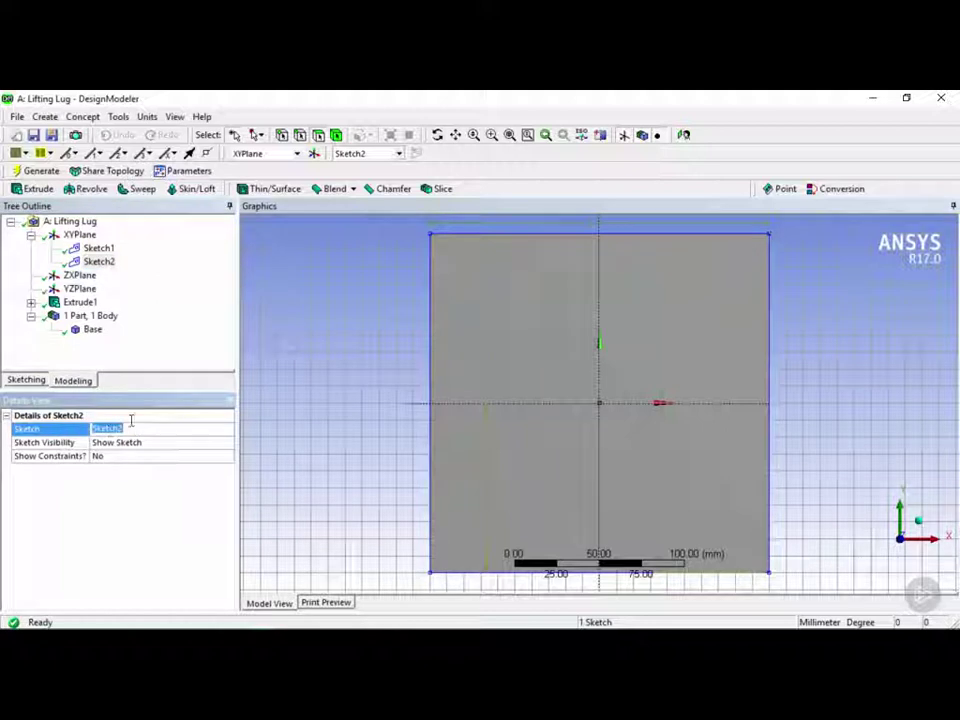
{"action": "left_click", "coordinate": [99, 265]}
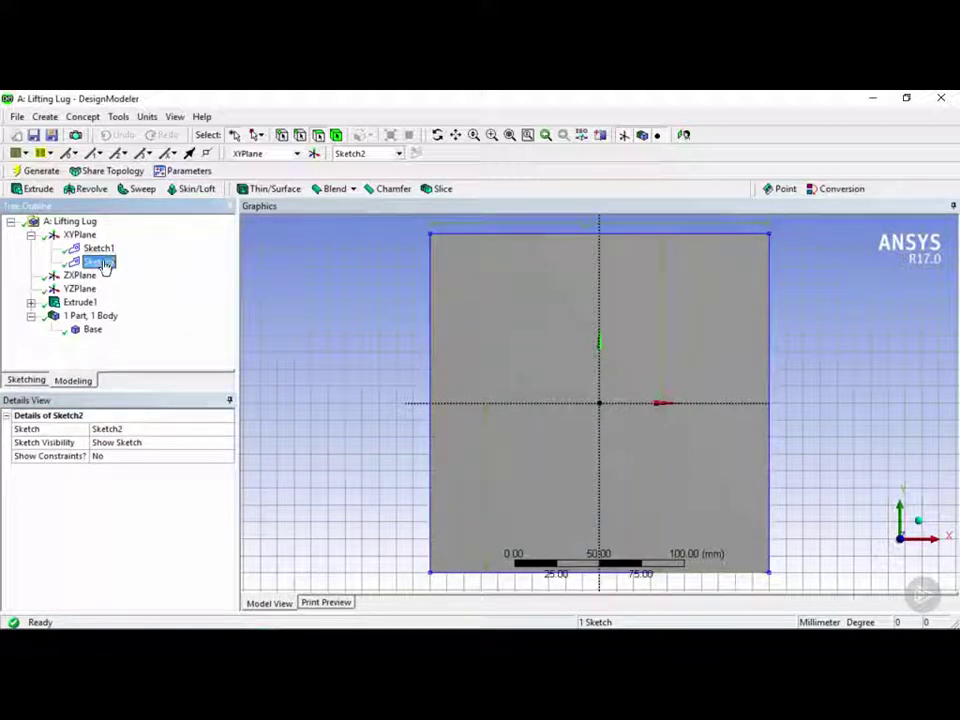
Step: Sketch a rectangle about 104 mm wide and 94 mm high around the origin on the base's top face
{"action": "left_click", "coordinate": [35, 385]}
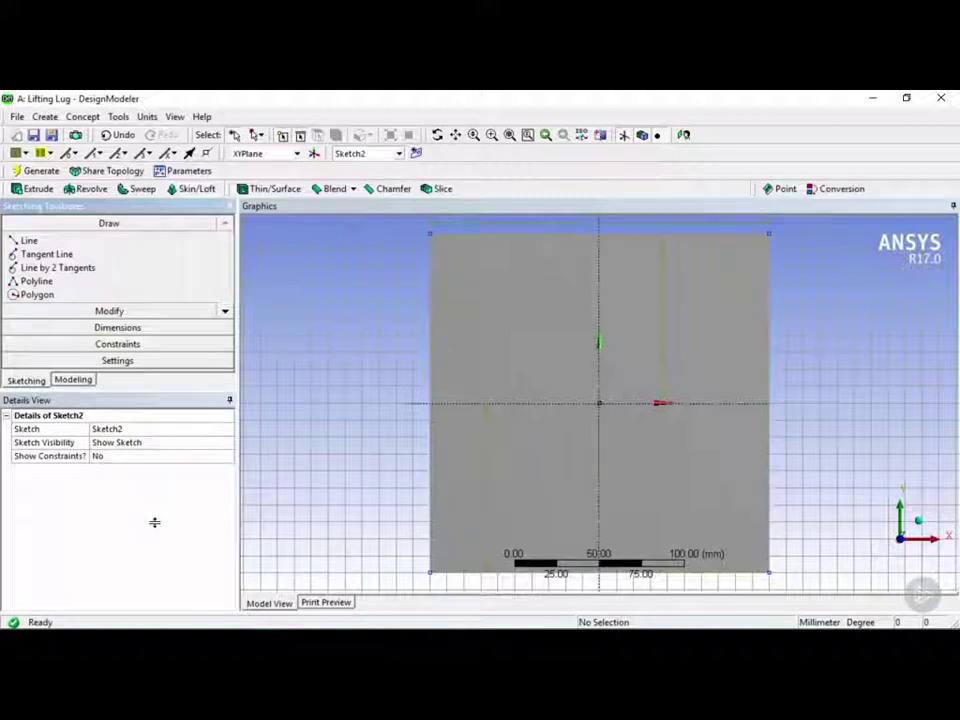
{"action": "left_click_drag", "start_coordinate": [155, 522], "coordinate": [155, 523]}
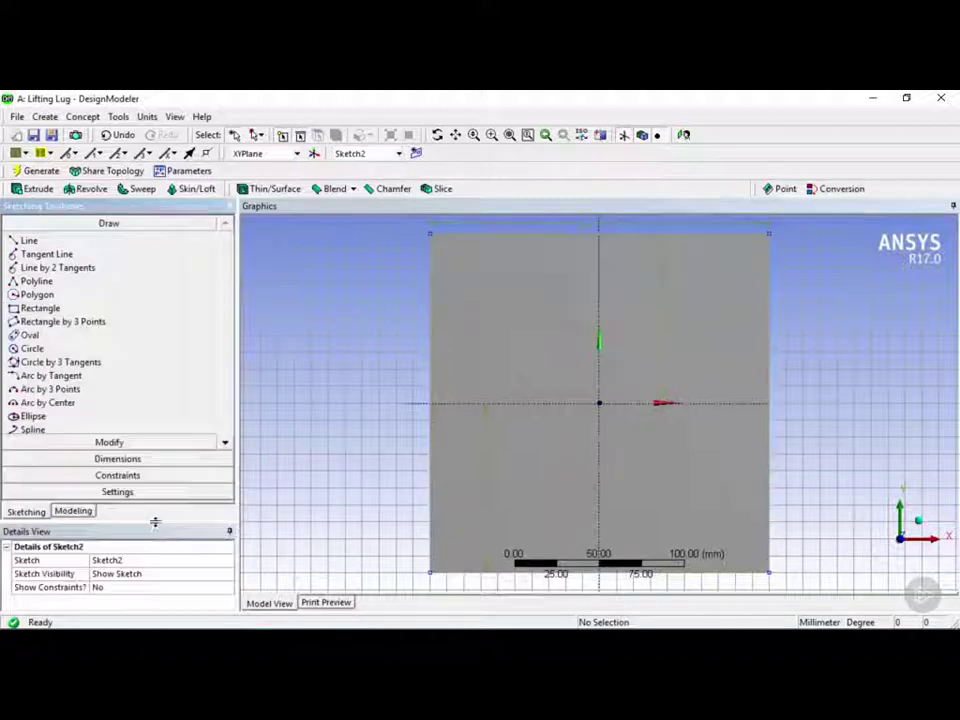
{"action": "left_click", "coordinate": [40, 308]}
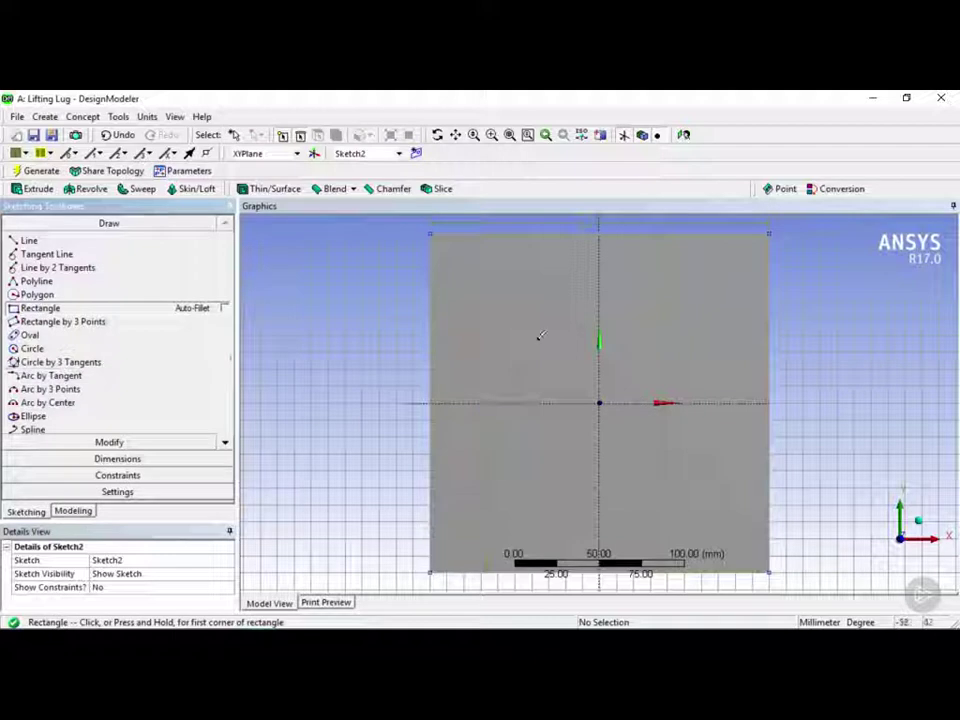
{"action": "left_click_drag", "start_coordinate": [516, 320], "coordinate": [691, 478]}
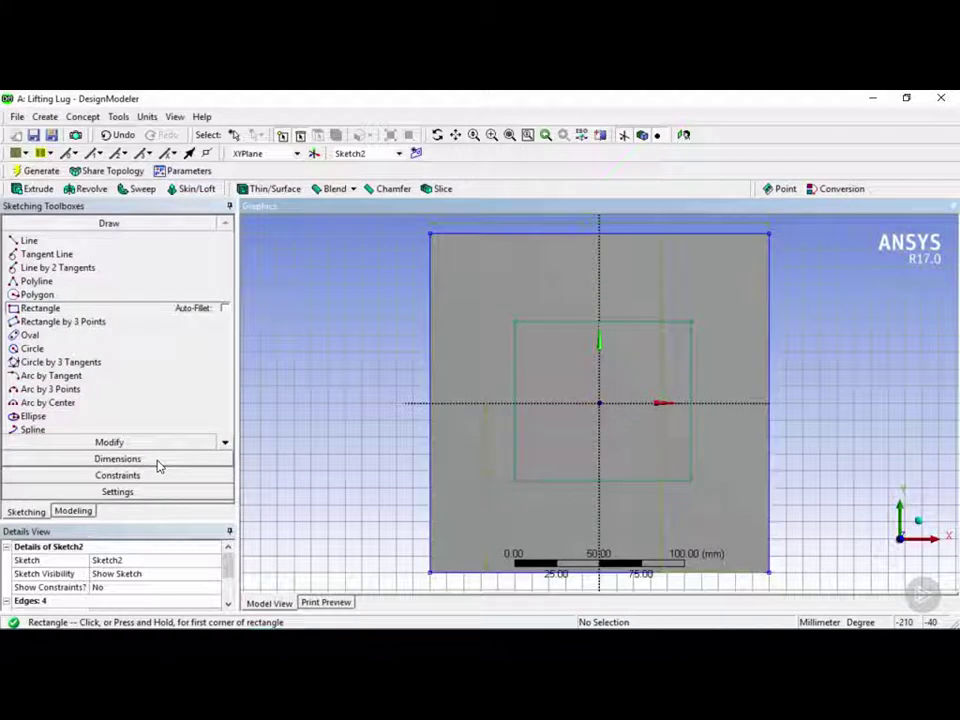
Step: Add semi-automatic dimensions for the rectangle's height and width and its edges' horizontal and vertical distances from the axes
{"action": "left_click", "coordinate": [157, 463]}
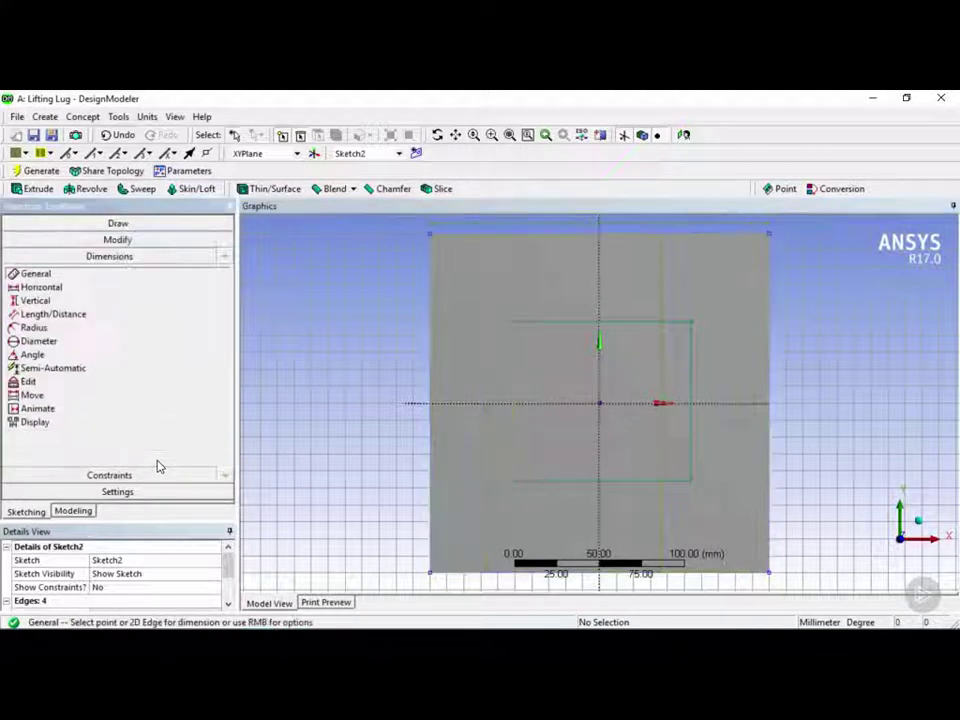
{"action": "left_click", "coordinate": [84, 369]}
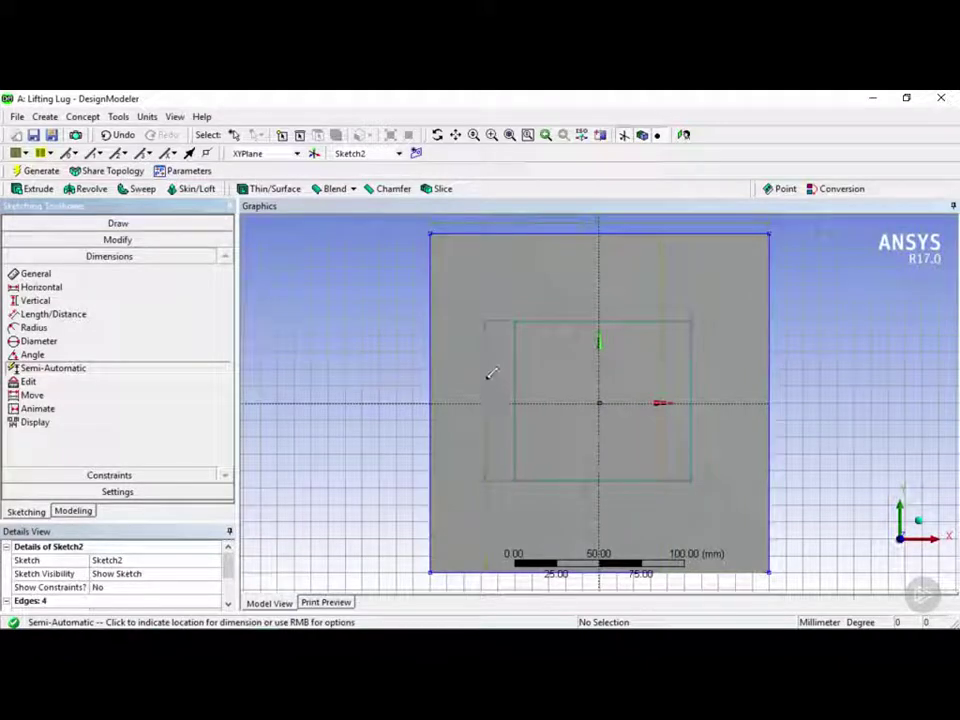
{"action": "left_click", "coordinate": [516, 398]}
{"action": "left_click", "coordinate": [602, 317]}
{"action": "left_click", "coordinate": [650, 377]}
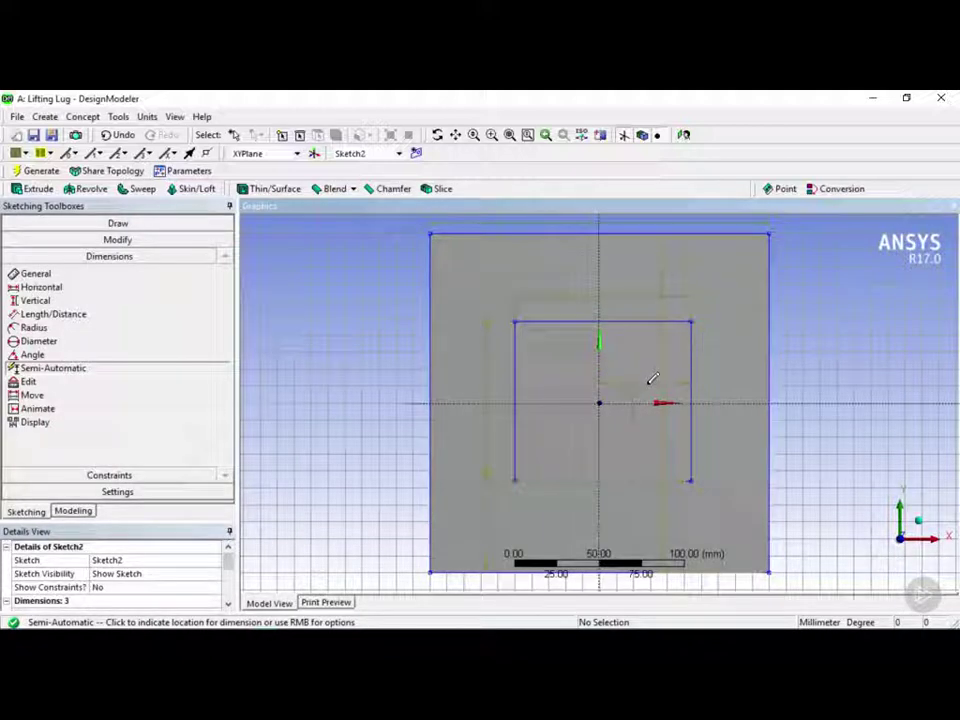
{"action": "left_click", "coordinate": [643, 467]}
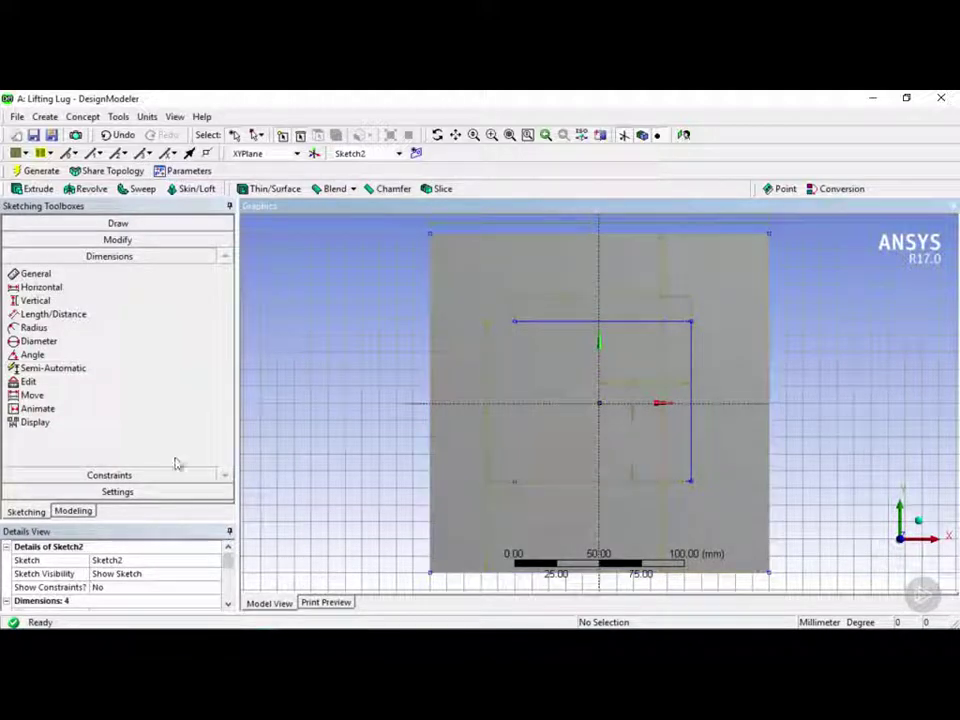
Step: Set the rectangle's height L5 and width L6 to 100 mm each
{"action": "left_click_drag", "start_coordinate": [172, 522], "coordinate": [190, 410]}
{"action": "left_click_drag", "start_coordinate": [229, 480], "coordinate": [219, 521]}
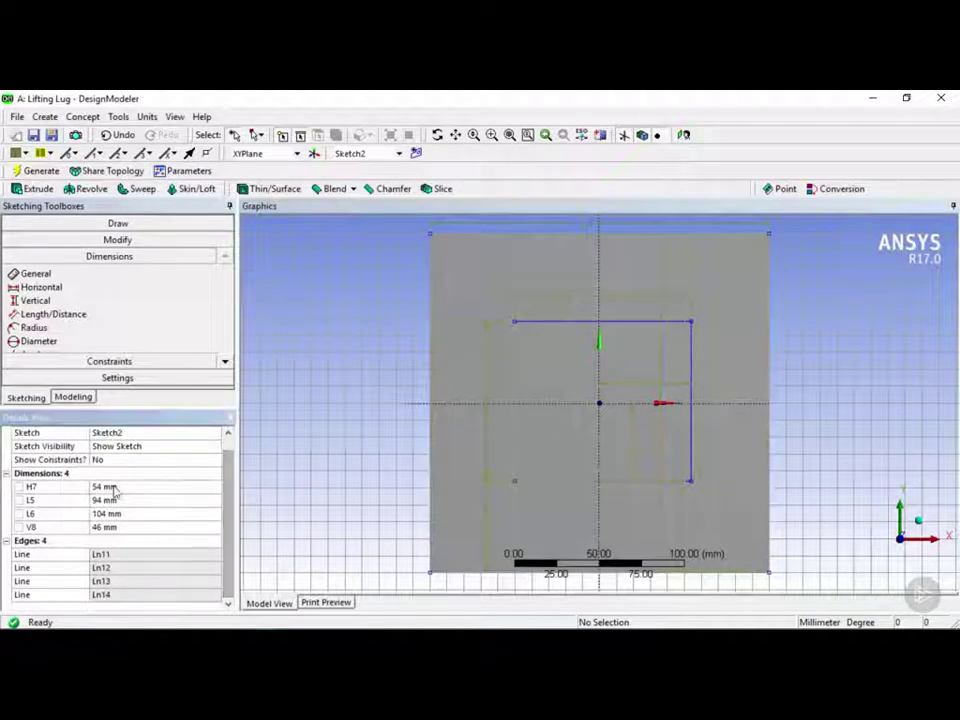
{"action": "left_click", "coordinate": [122, 491]}
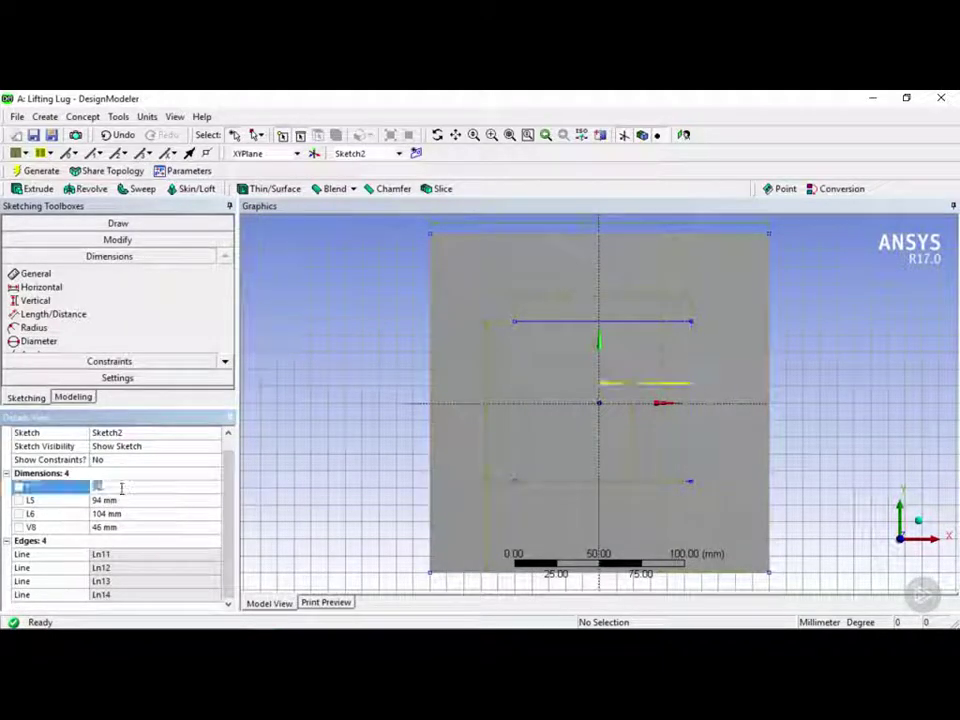
{"action": "left_click", "coordinate": [126, 505]}
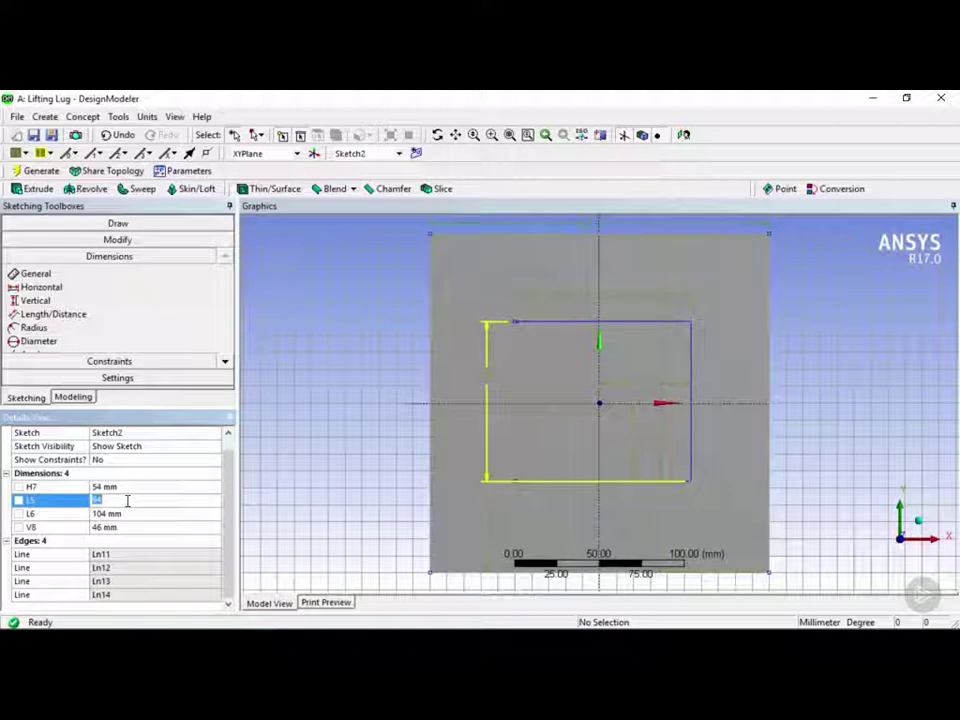
{"action": "key", "text": "Return"}
{"action": "left_click", "coordinate": [126, 512]}
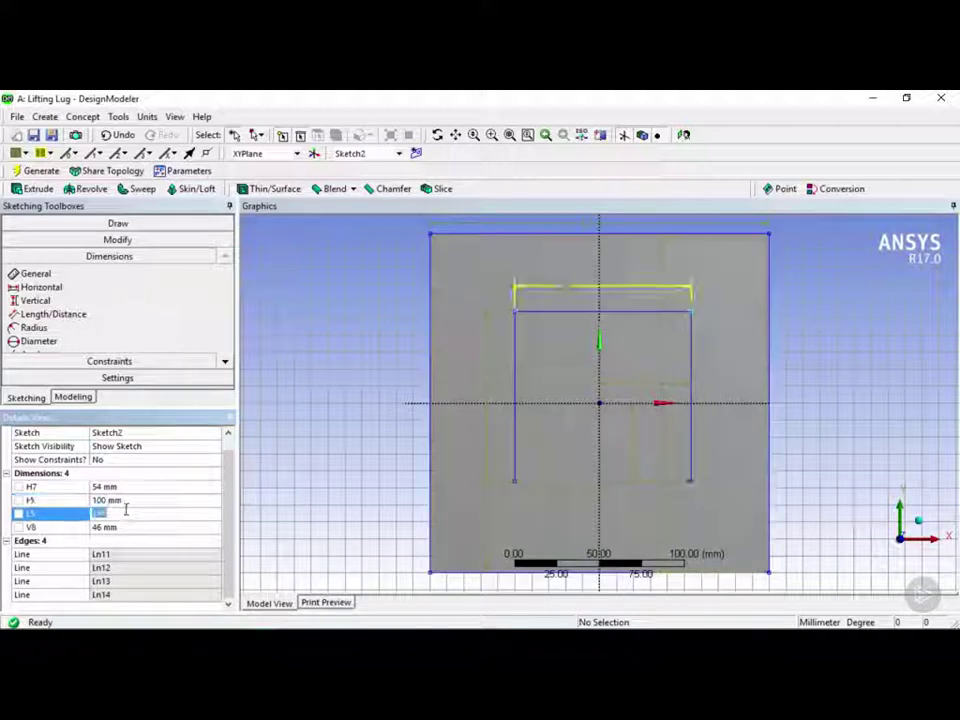
{"action": "type", "text": "100"}
{"action": "key", "text": "Return"}
Step: Centre the square on the origin by setting the axis distances H7 and V8 to 50 mm each
{"action": "left_click", "coordinate": [121, 484]}
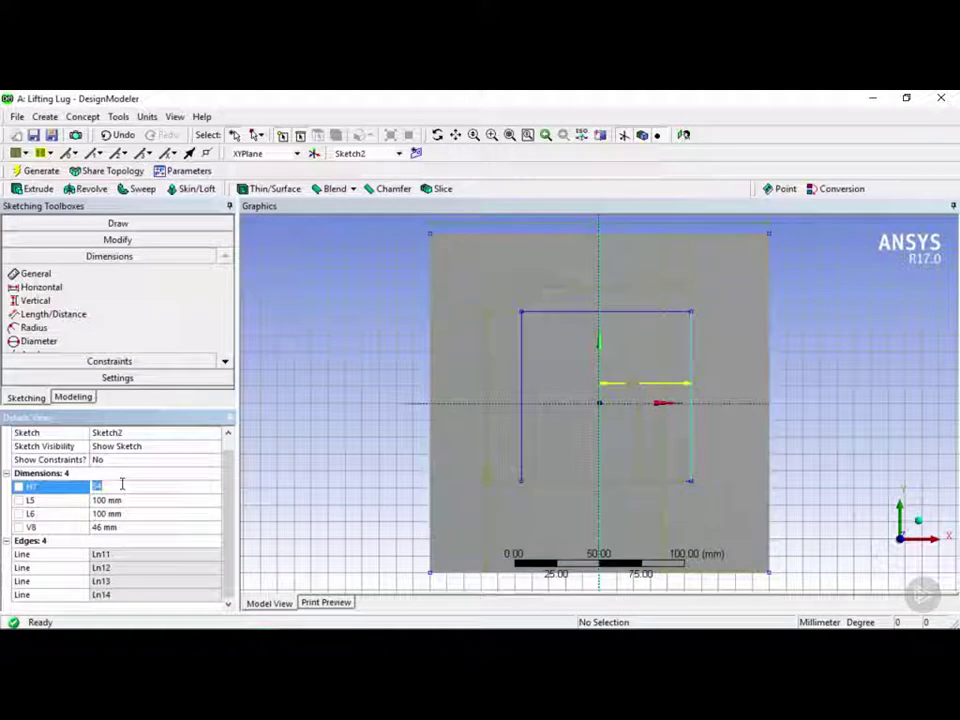
{"action": "type", "text": "50"}
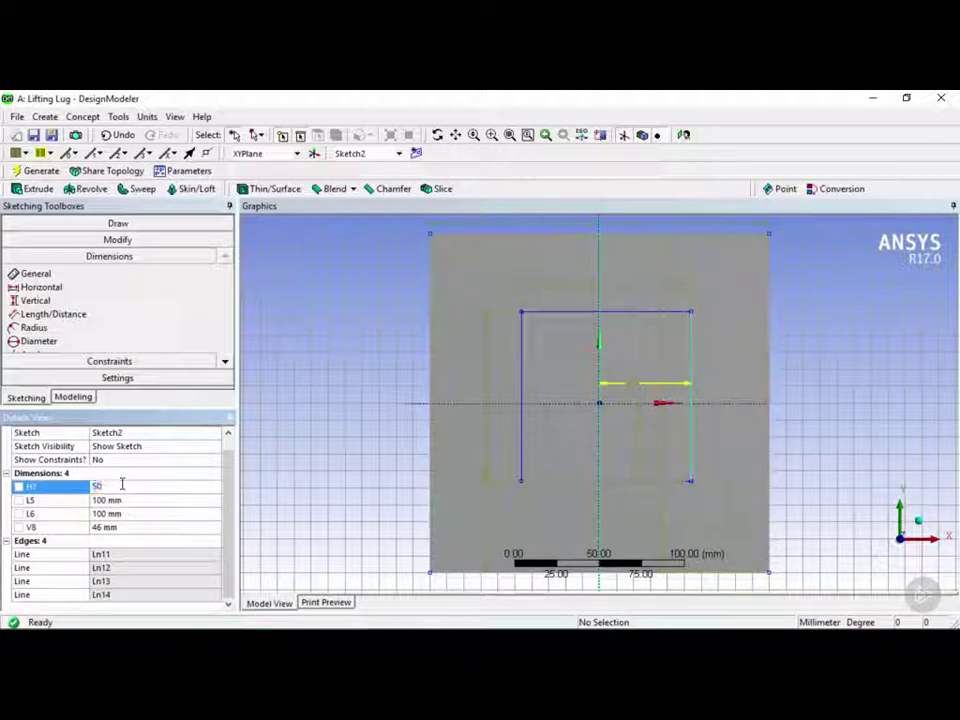
{"action": "key", "text": "Return"}
{"action": "left_click", "coordinate": [133, 525]}
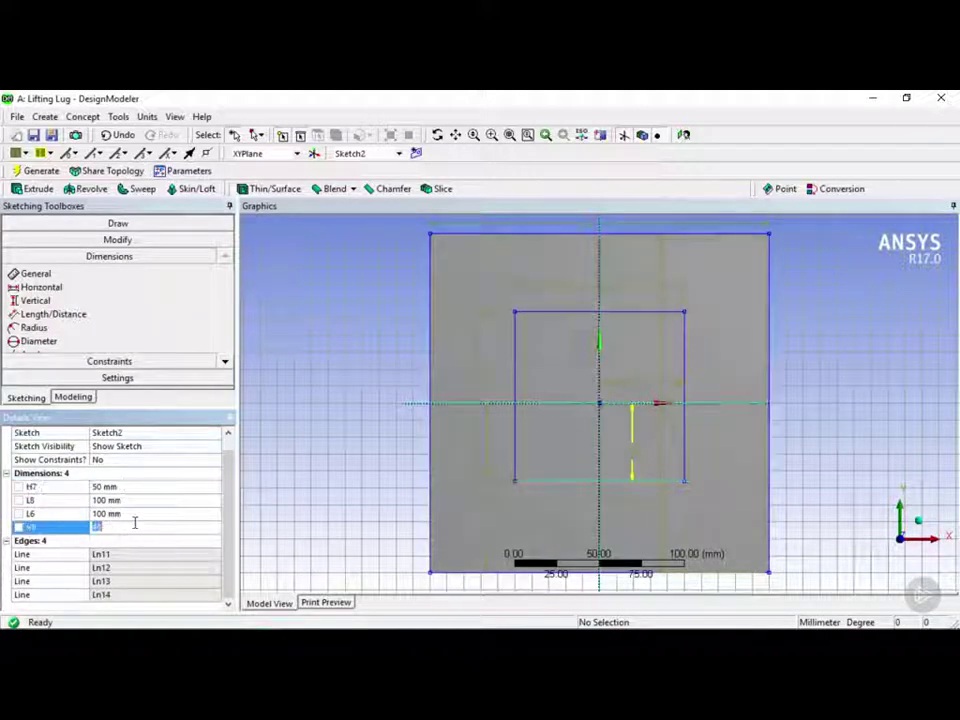
{"action": "type", "text": "50"}
{"action": "key", "text": "Return"}
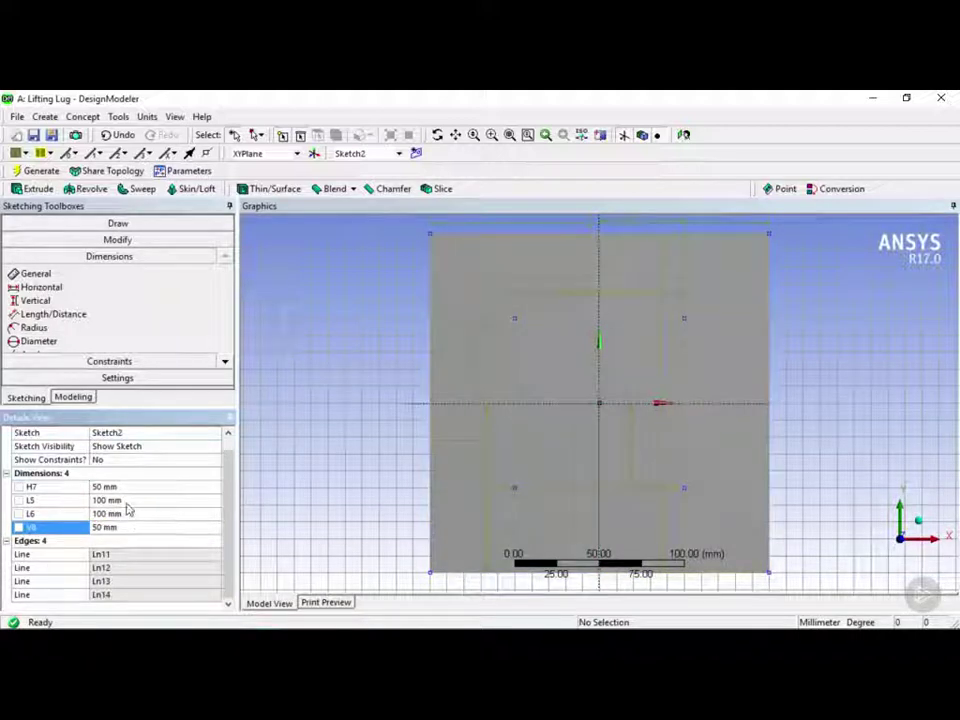
Step: Start an Extrude of the new Sketch2 square in the normal direction with a fixed depth of 10 mm
{"action": "left_click", "coordinate": [73, 398]}
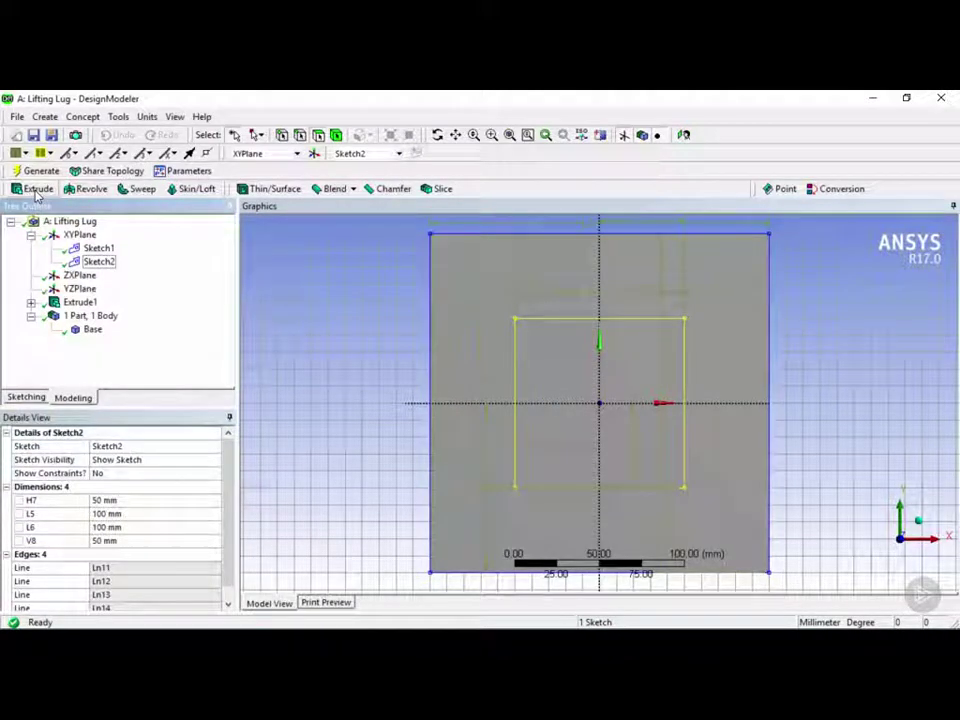
{"action": "left_click", "coordinate": [37, 190]}
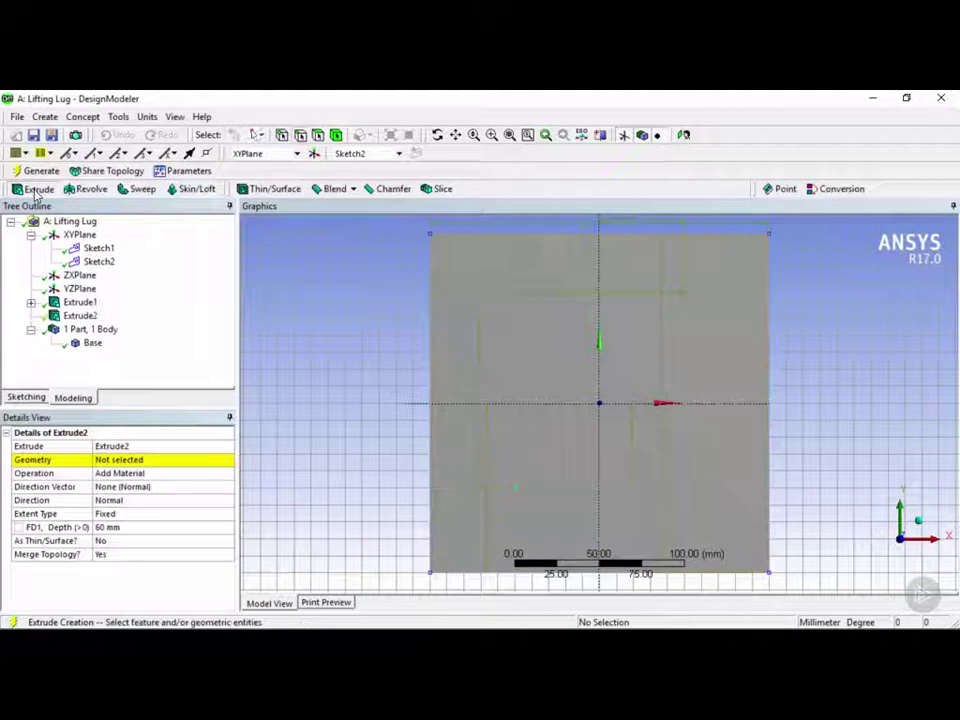
{"action": "left_click", "coordinate": [103, 264]}
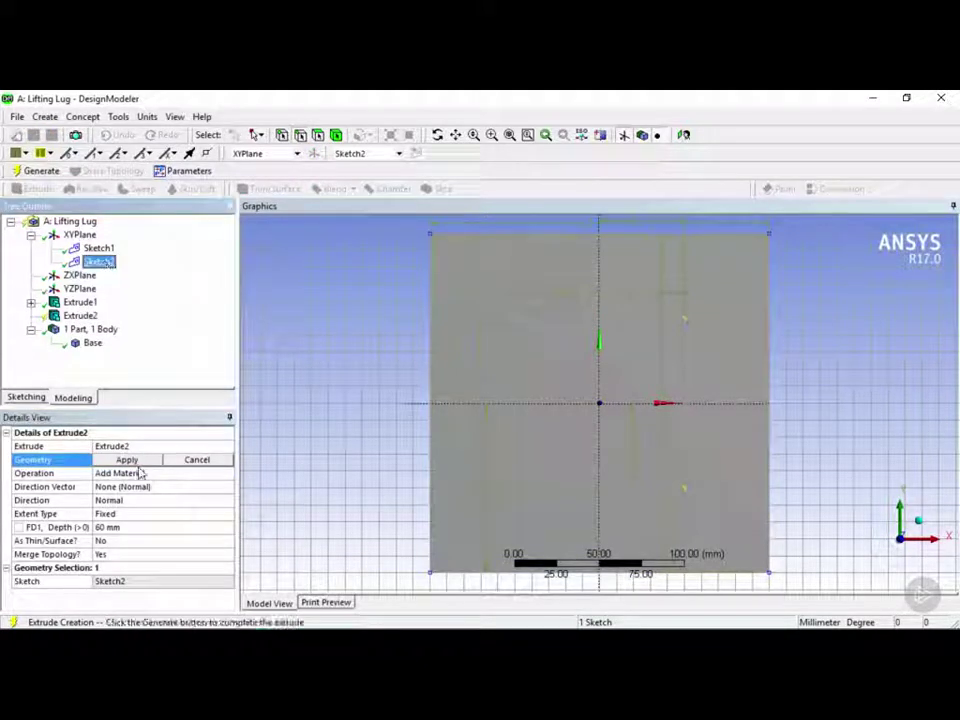
{"action": "left_click", "coordinate": [140, 462]}
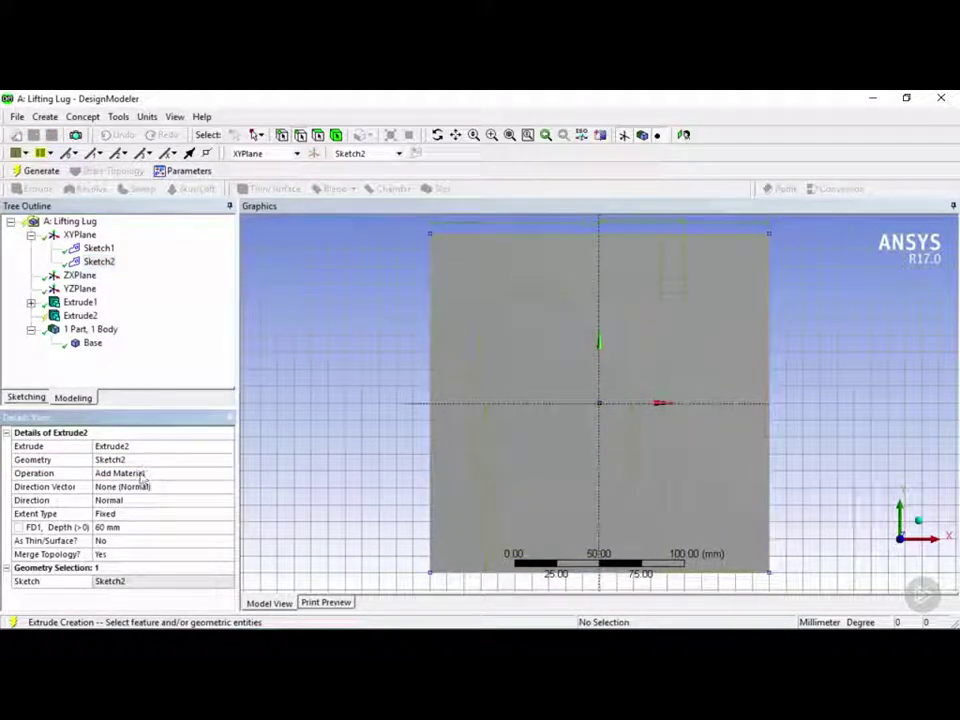
{"action": "left_click_drag", "start_coordinate": [632, 519], "coordinate": [565, 481]}
{"action": "mouse_move", "coordinate": [565, 481]}
{"action": "middle_mouse_down"}
{"action": "mouse_move", "coordinate": [568, 499]}
{"action": "mouse_move", "coordinate": [555, 501]}
{"action": "mouse_move", "coordinate": [574, 497]}
{"action": "middle_mouse_up"}
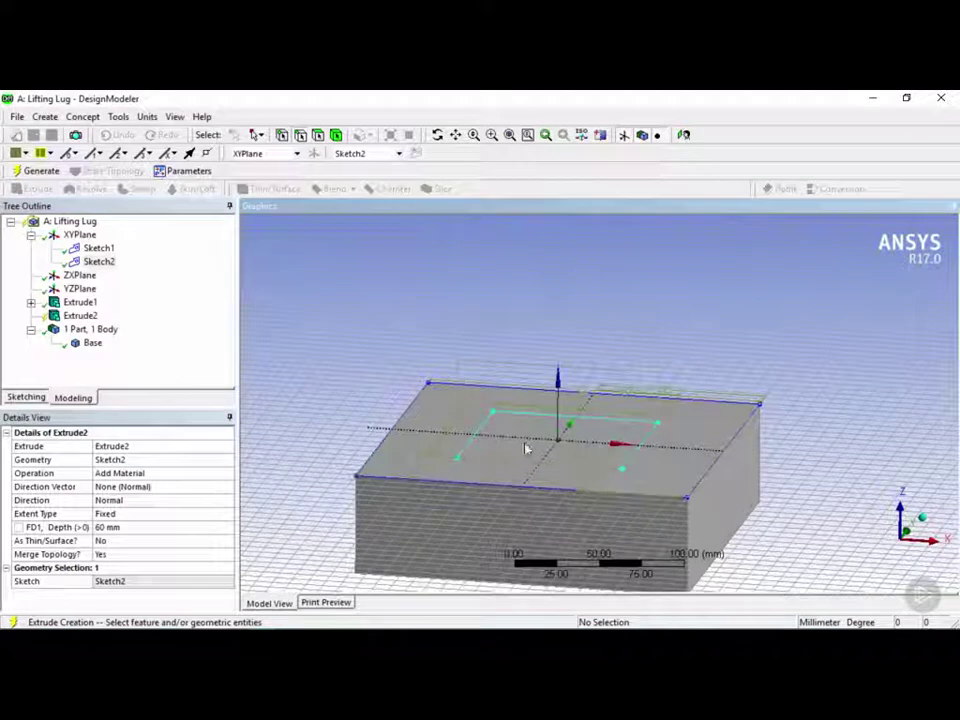
{"action": "middle_click_drag", "start_coordinate": [598, 450], "coordinate": [604, 446]}
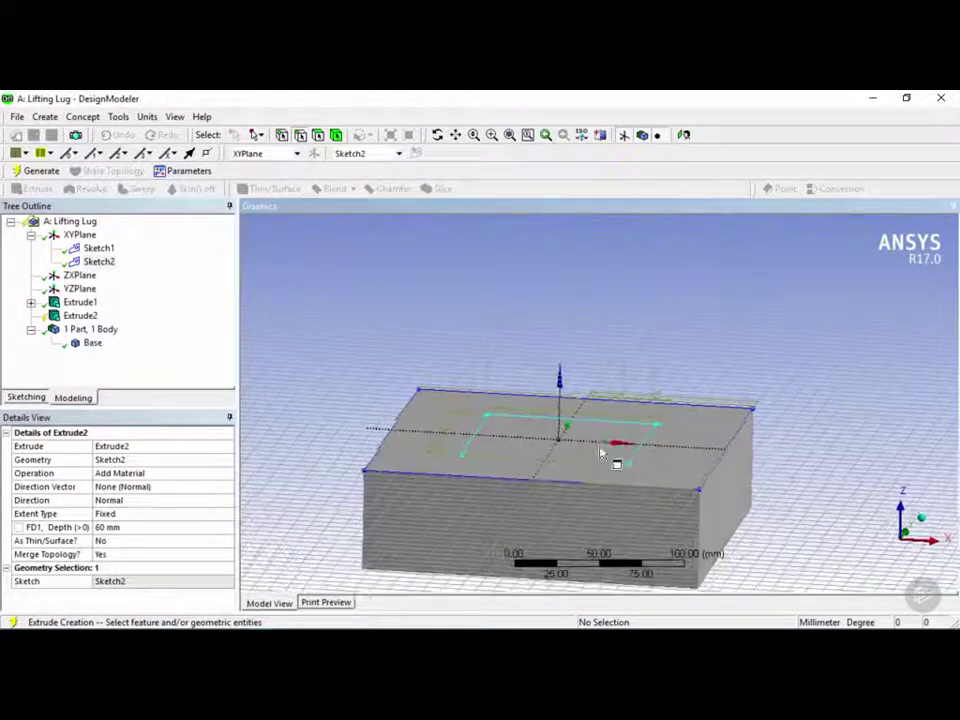
{"action": "middle_click_drag", "start_coordinate": [562, 395], "coordinate": [574, 435]}
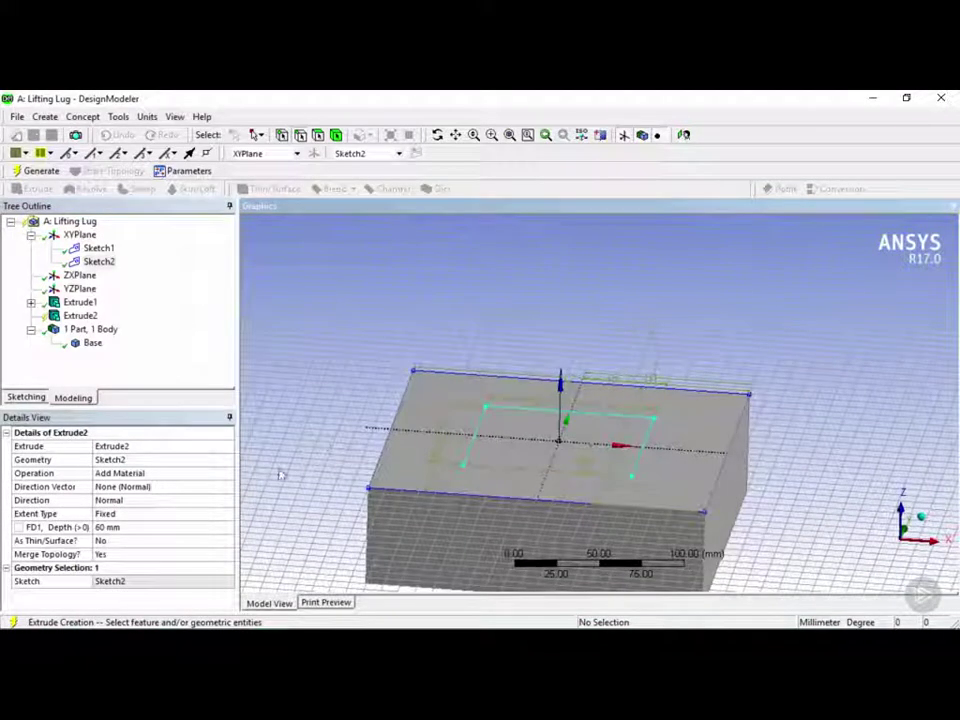
{"action": "left_click", "coordinate": [133, 527]}
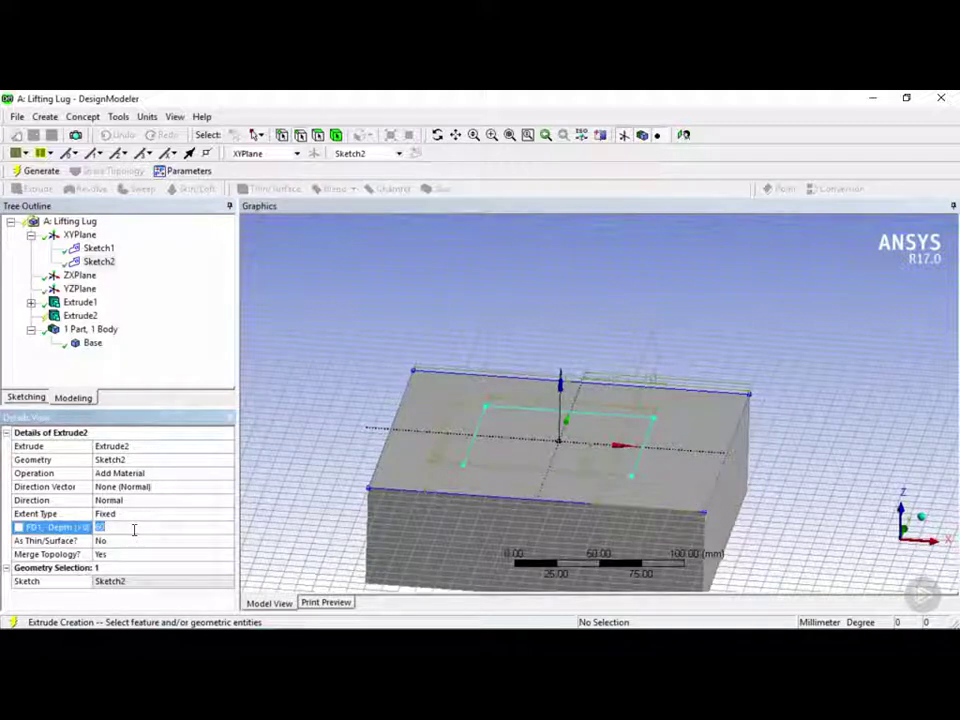
{"action": "key", "text": "Return"}
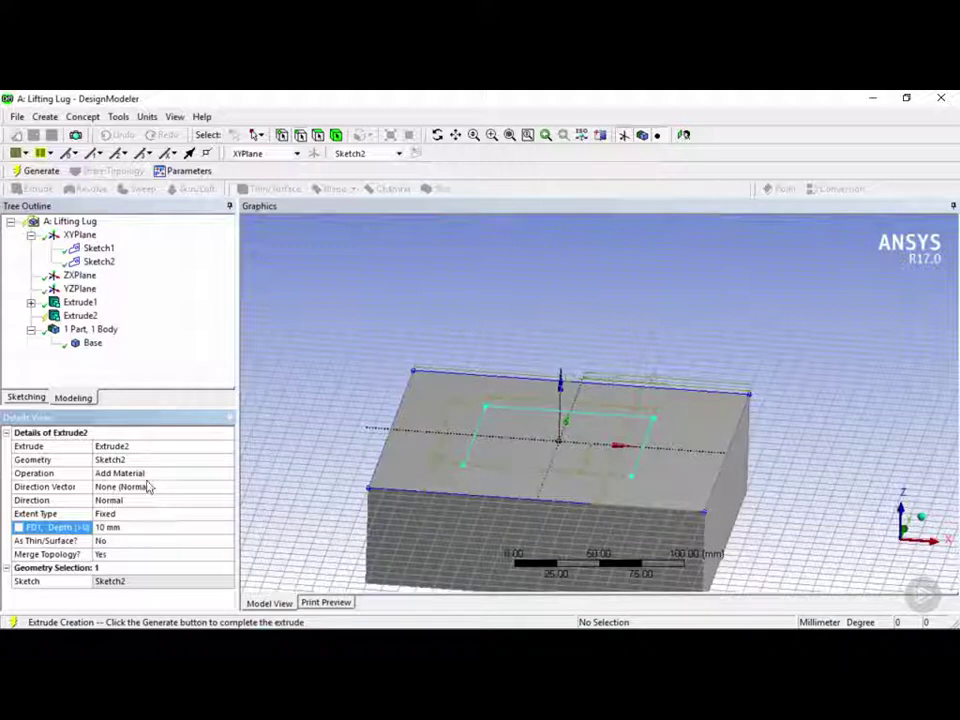
Step: Set the extrusion's operation to Add Frozen and generate it as a separate body on the base
{"action": "left_click", "coordinate": [200, 474]}
{"action": "left_click", "coordinate": [228, 474]}
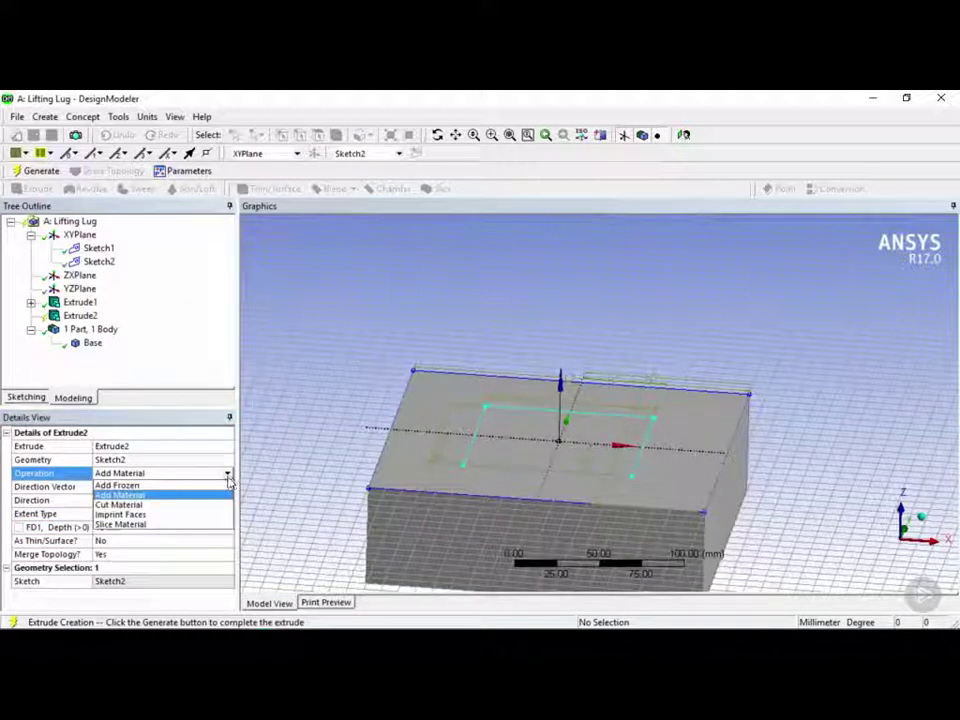
{"action": "left_click", "coordinate": [197, 486]}
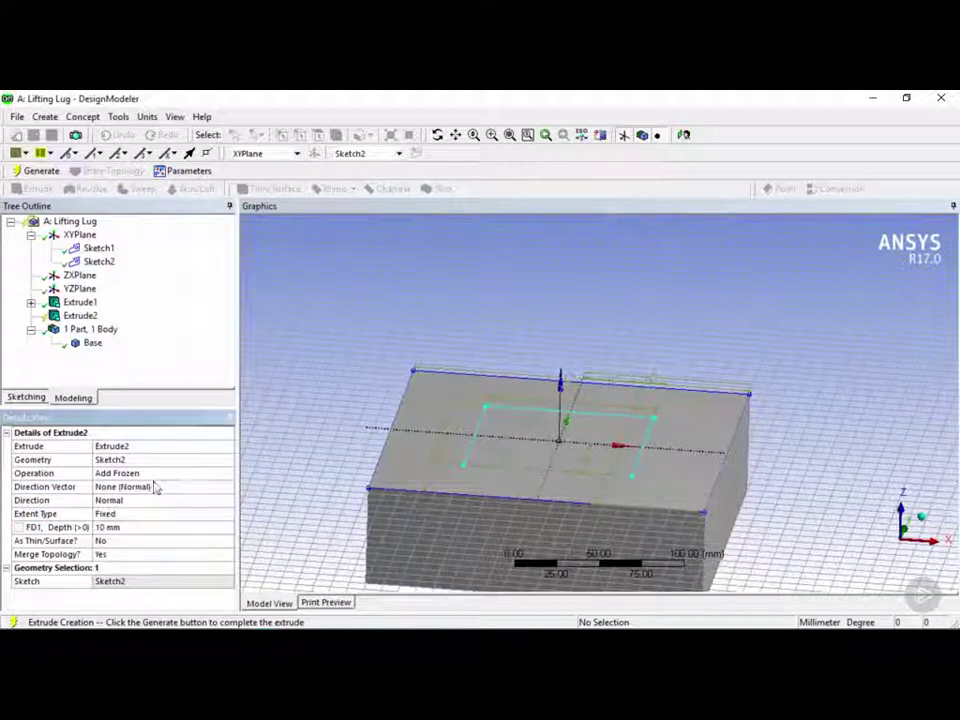
{"action": "left_click", "coordinate": [53, 175]}
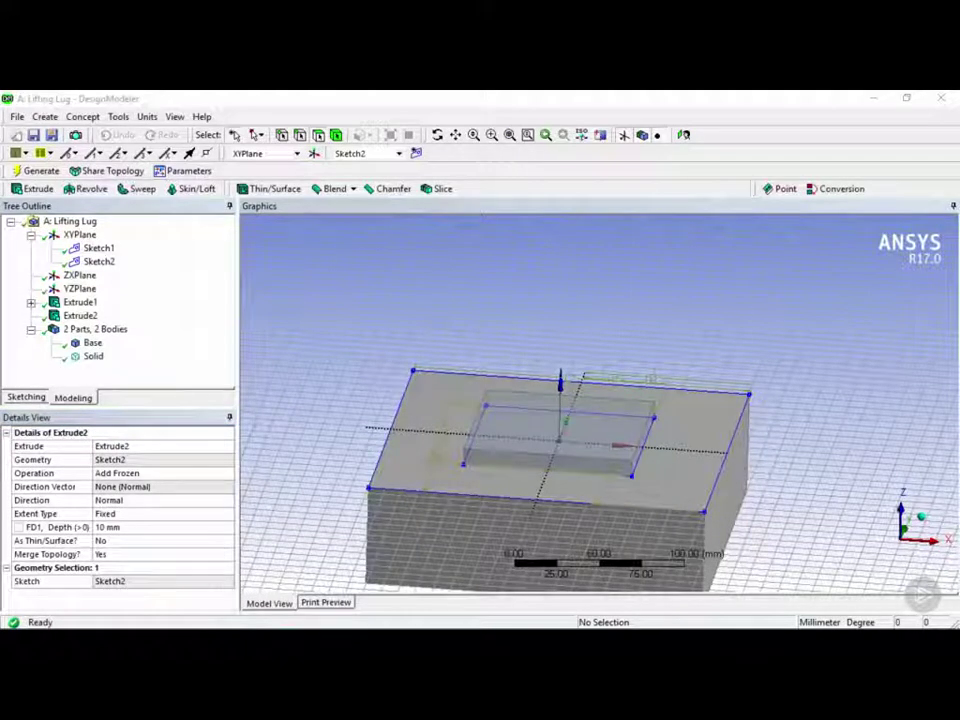
Step: Rename the new solid plate body as Lifting Lug
{"action": "right_click", "coordinate": [93, 358]}
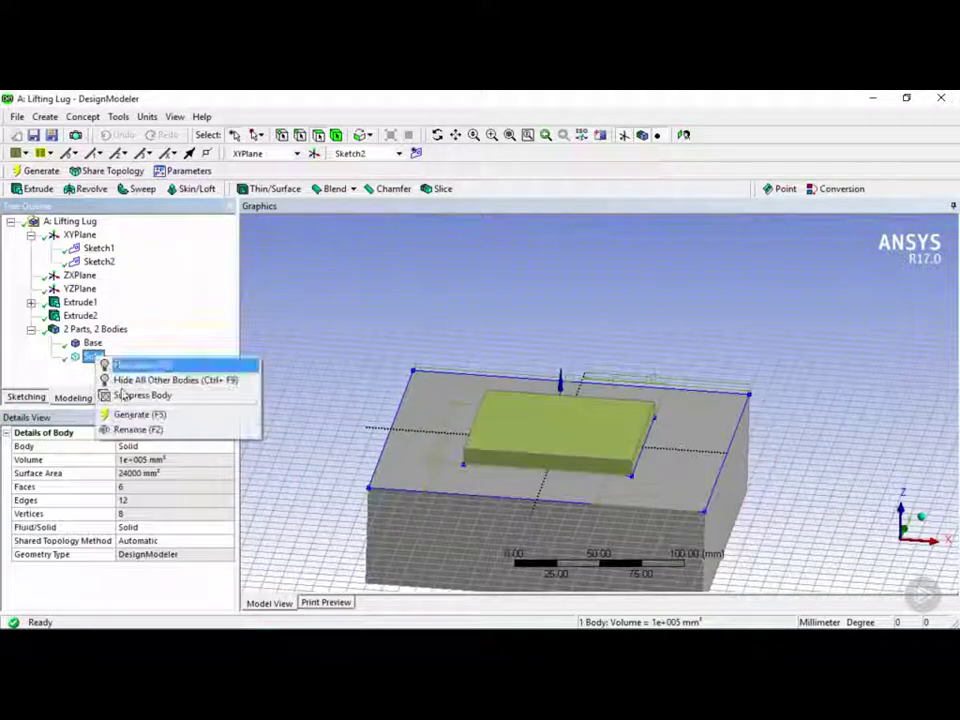
{"action": "left_click", "coordinate": [136, 430]}
{"action": "type", "text": "Lifting Lug"}
{"action": "key", "text": "Return"}
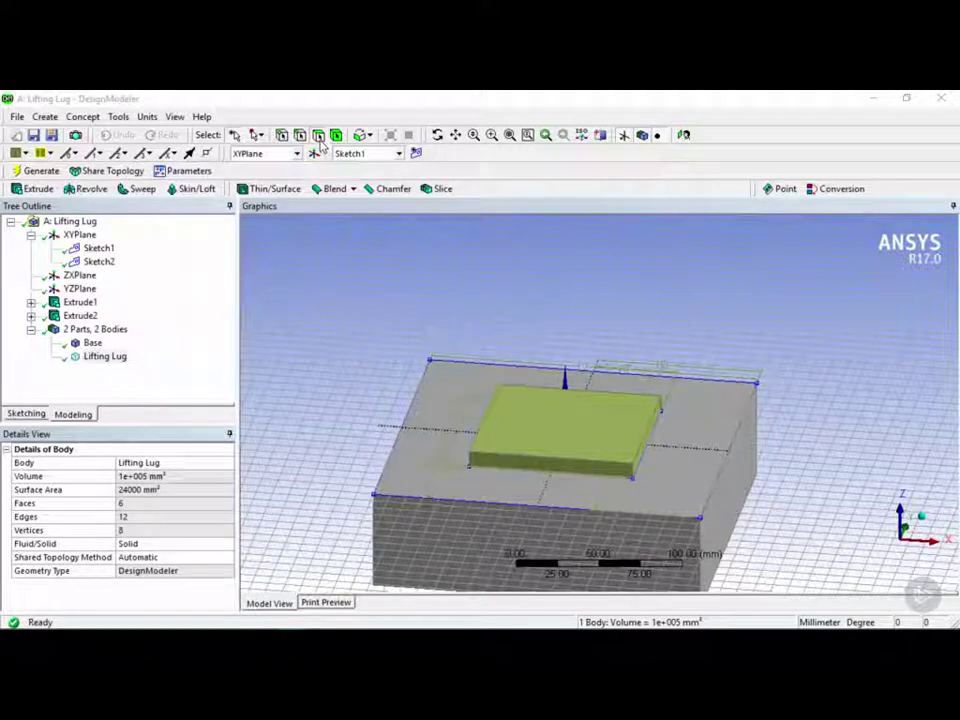
Step: Start a new plane on the top face of the Lifting Lug plate, keeping its type as From Face
{"action": "left_click", "coordinate": [512, 403]}
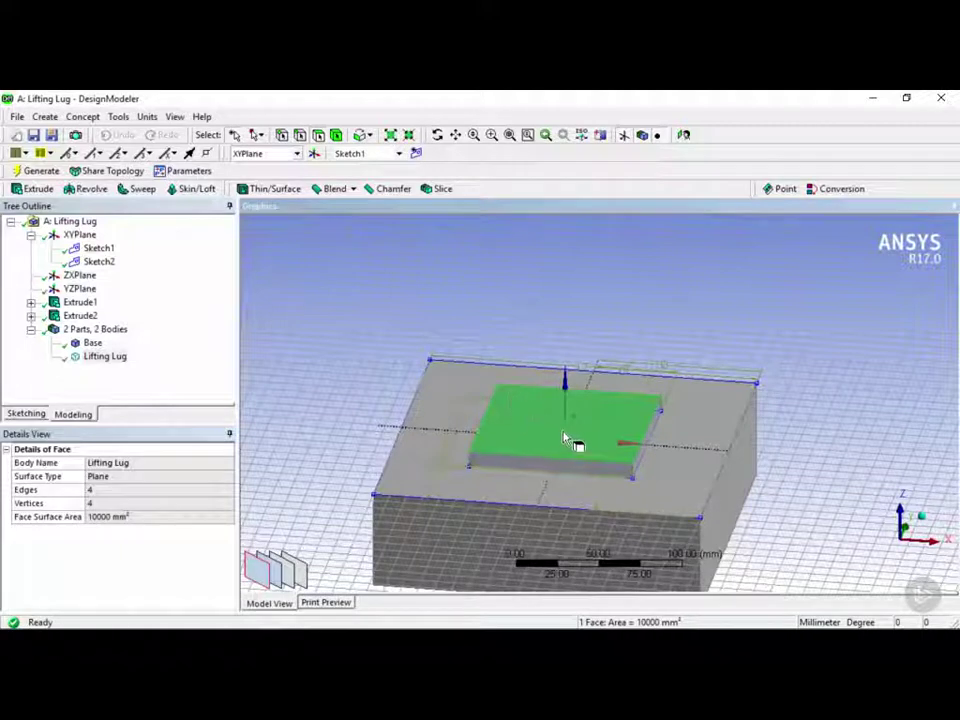
{"action": "mouse_move", "coordinate": [561, 444]}
{"action": "middle_mouse_down"}
{"action": "mouse_move", "coordinate": [617, 463]}
{"action": "mouse_move", "coordinate": [568, 450]}
{"action": "middle_mouse_up"}
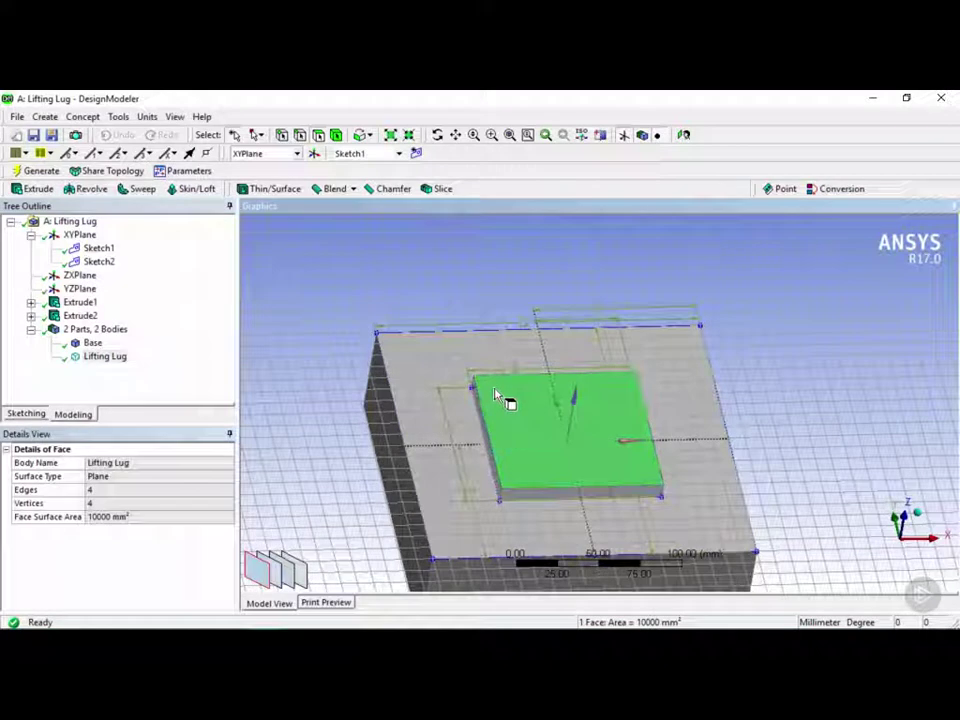
{"action": "left_click", "coordinate": [314, 154]}
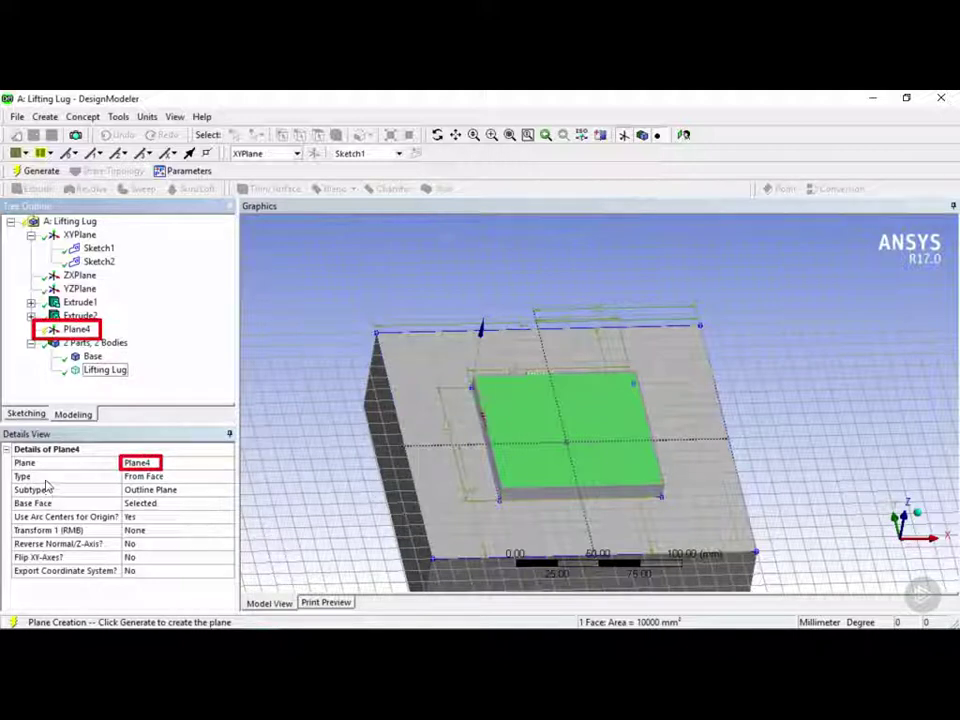
{"action": "left_click", "coordinate": [200, 478]}
{"action": "left_click", "coordinate": [226, 479]}
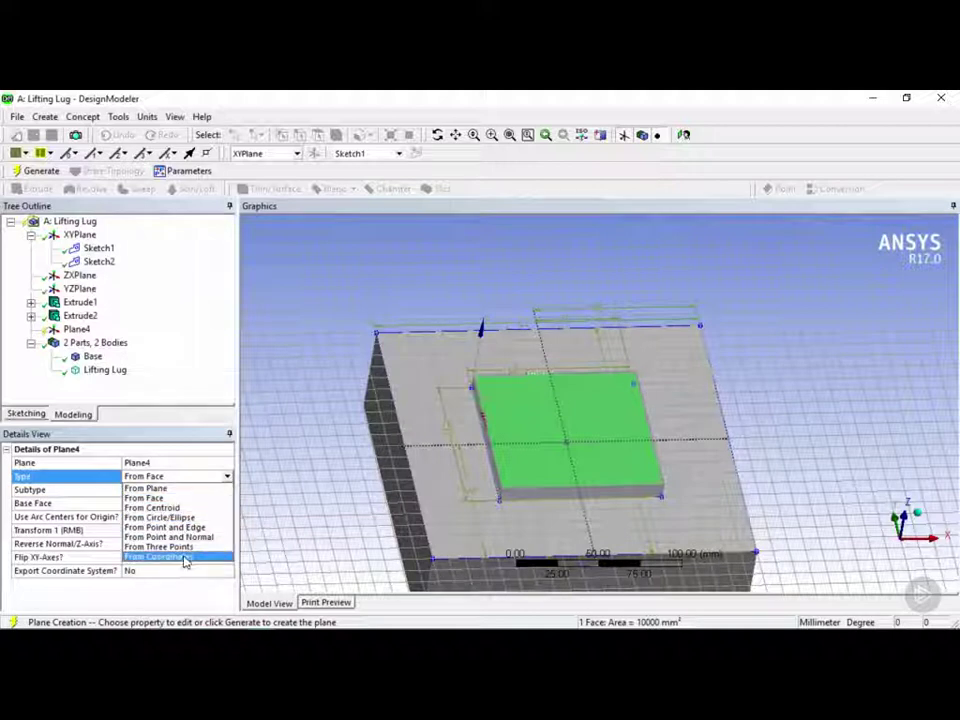
{"action": "left_click", "coordinate": [185, 498]}
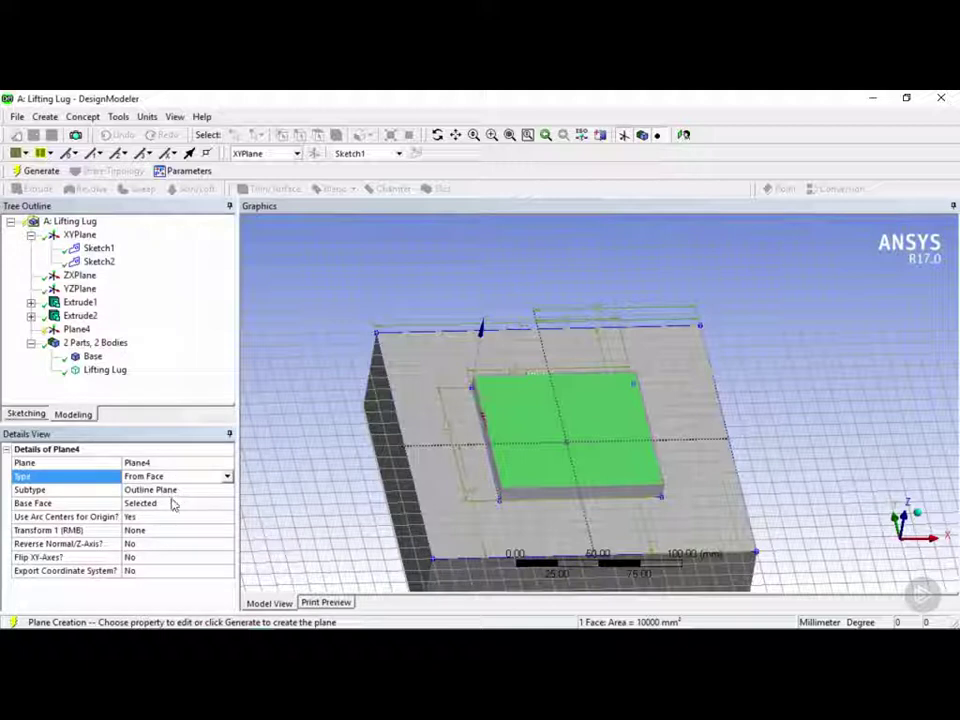
Step: Apply the plate's top face as the base face of the new plane and generate the plane
{"action": "left_click", "coordinate": [150, 503]}
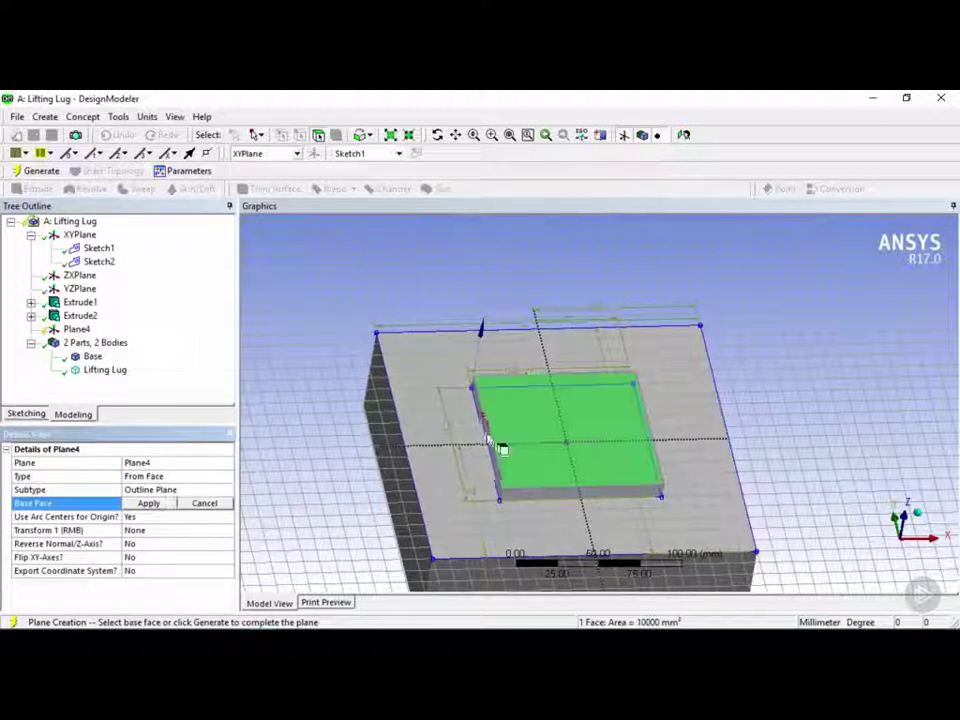
{"action": "middle_click_drag", "start_coordinate": [546, 446], "coordinate": [484, 399]}
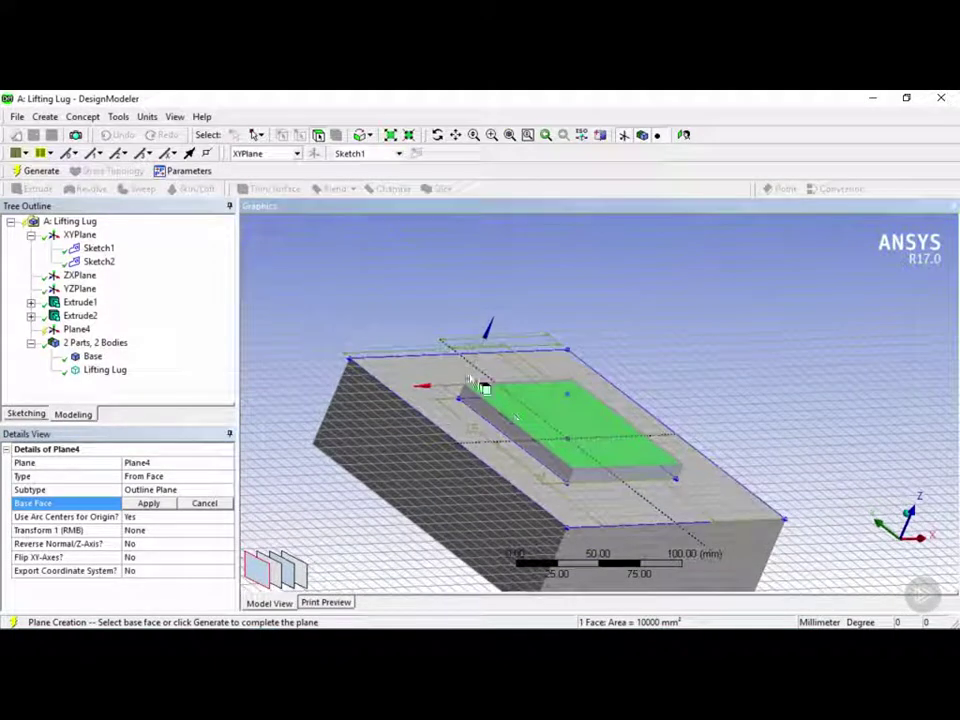
{"action": "middle_click_drag", "start_coordinate": [540, 437], "coordinate": [561, 495]}
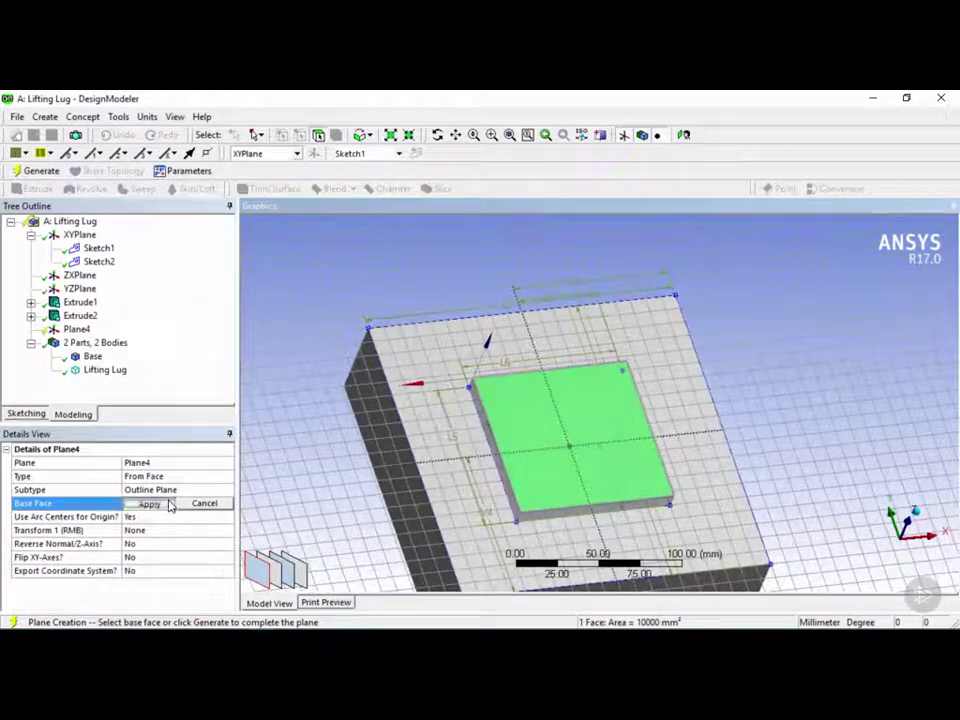
{"action": "left_click", "coordinate": [170, 503]}
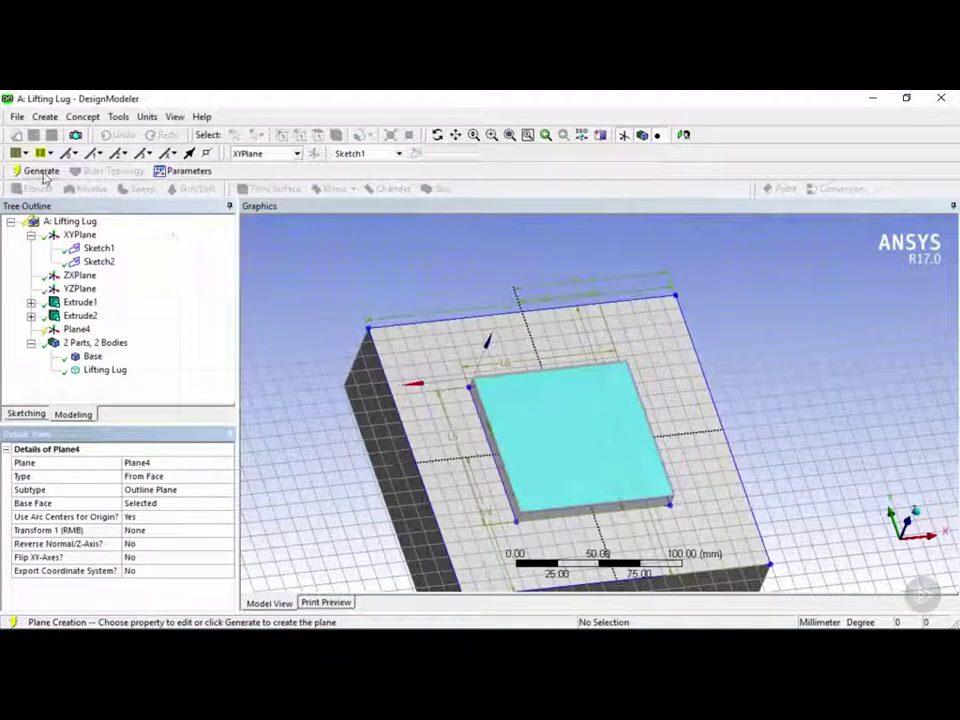
{"action": "left_click", "coordinate": [43, 177]}
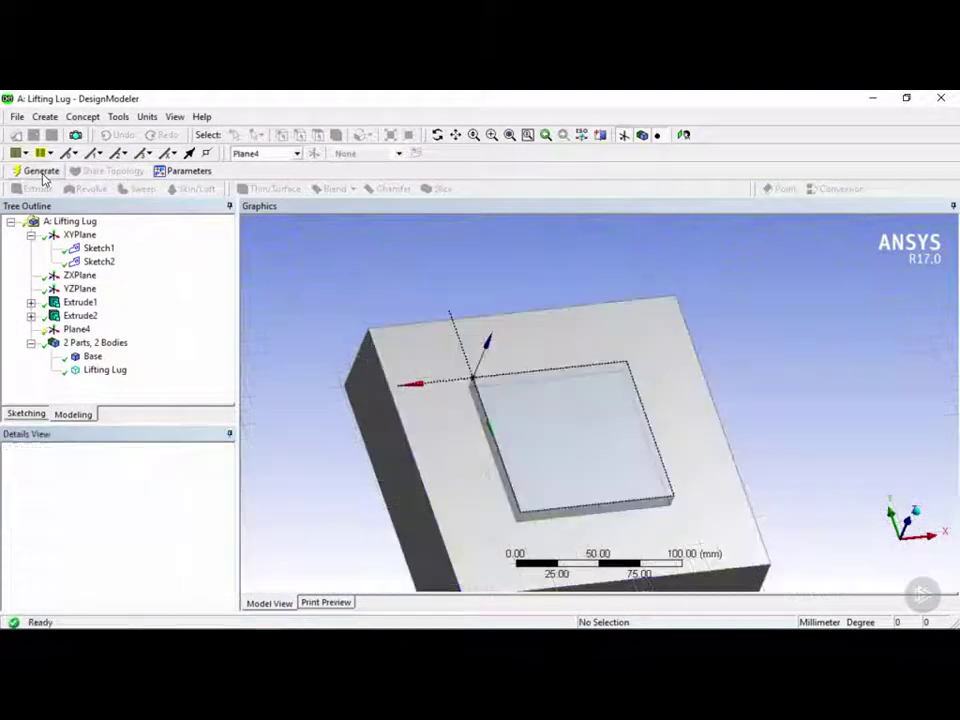
Step: Insert a sketch projection of the plate's top face on Plane4 and generate it
{"action": "left_click", "coordinate": [76, 329]}
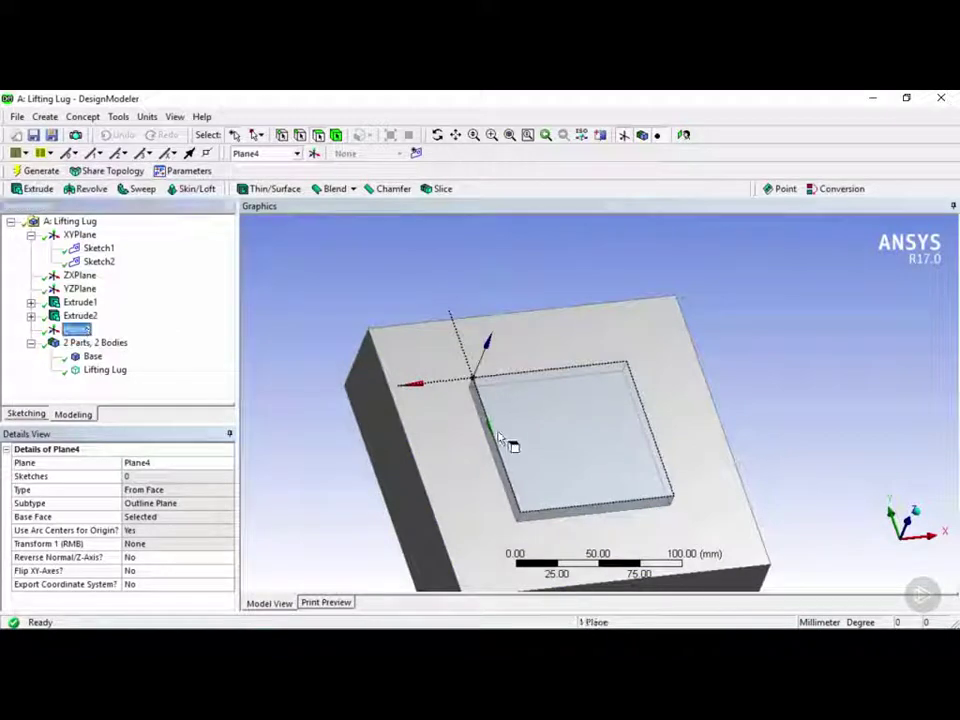
{"action": "middle_click_drag", "start_coordinate": [602, 491], "coordinate": [489, 429]}
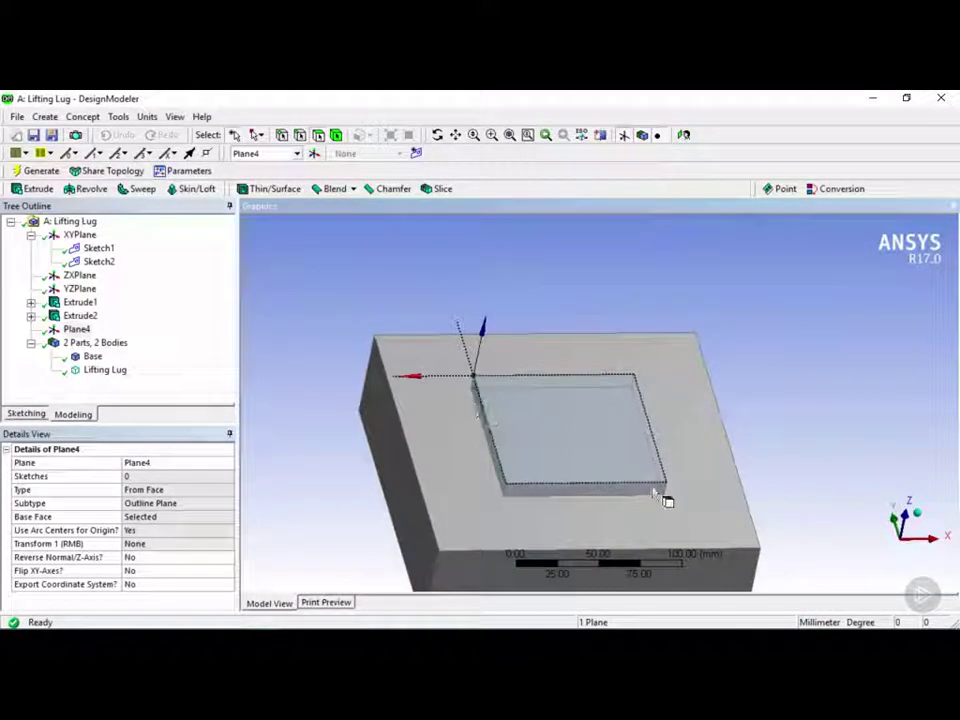
{"action": "mouse_move", "coordinate": [632, 507]}
{"action": "middle_mouse_down"}
{"action": "mouse_move", "coordinate": [628, 474]}
{"action": "mouse_move", "coordinate": [617, 495]}
{"action": "mouse_move", "coordinate": [634, 505]}
{"action": "middle_mouse_up"}
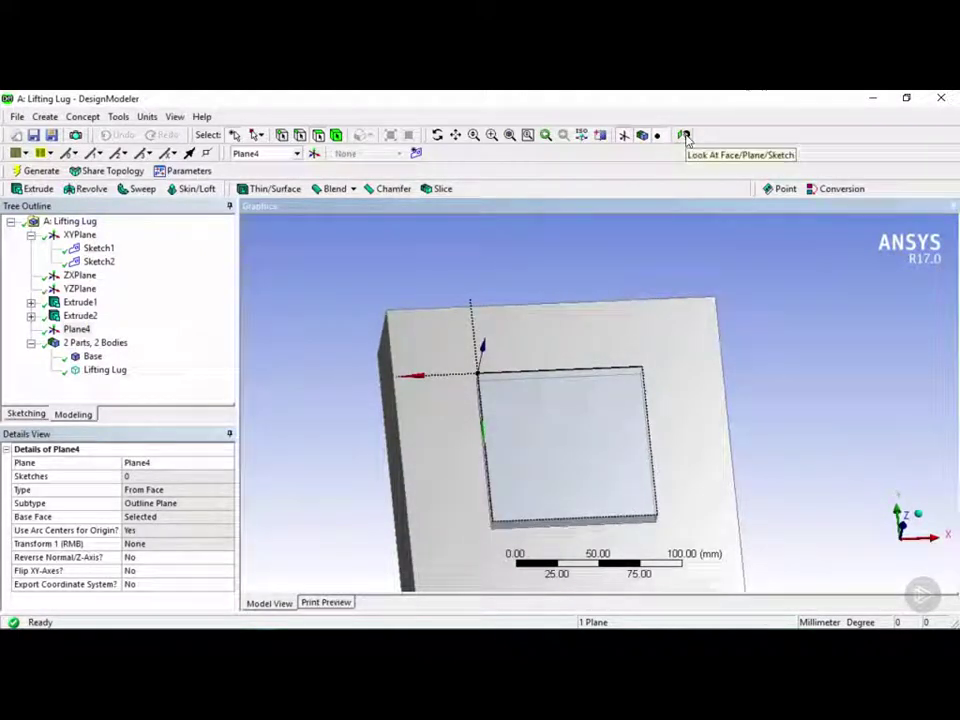
{"action": "middle_click_drag", "start_coordinate": [696, 407], "coordinate": [869, 530]}
{"action": "left_click", "coordinate": [912, 513]}
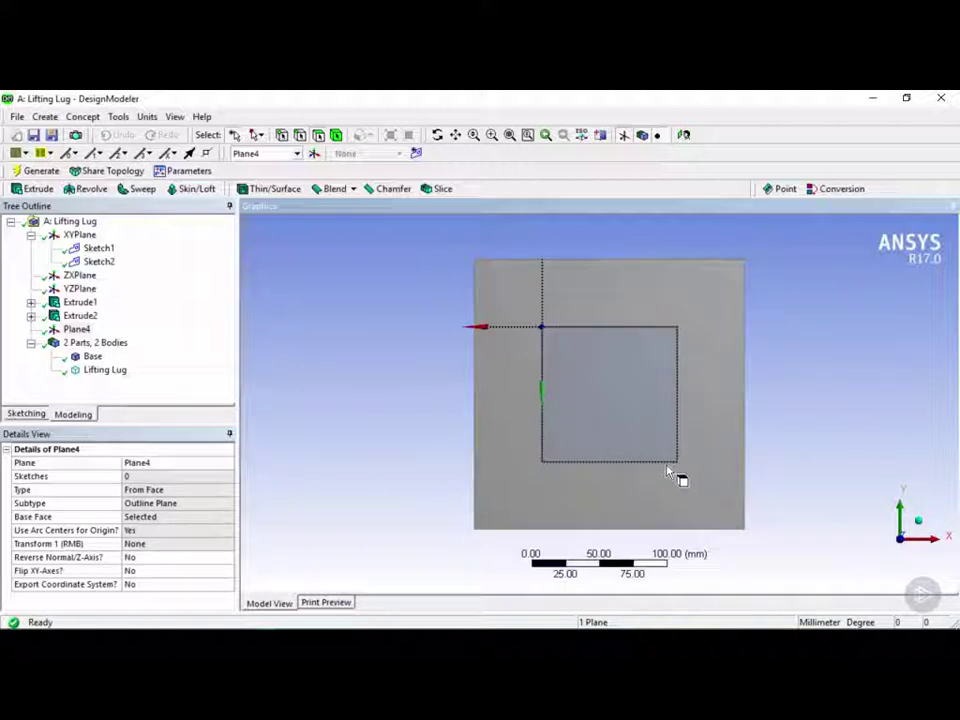
{"action": "right_click", "coordinate": [78, 330]}
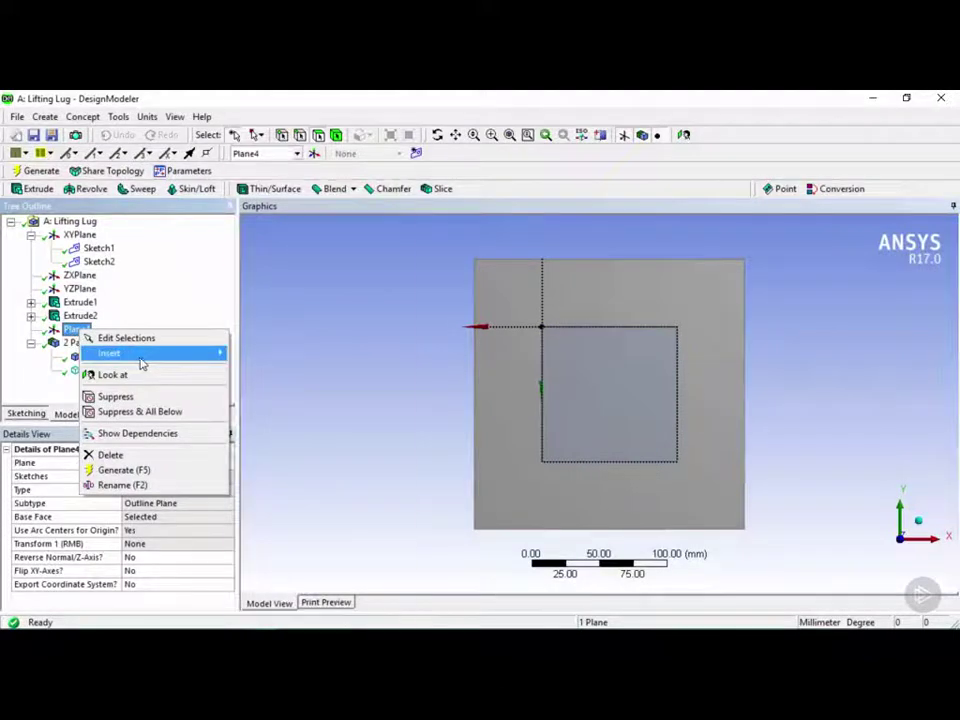
{"action": "mouse_move", "coordinate": [142, 356]}
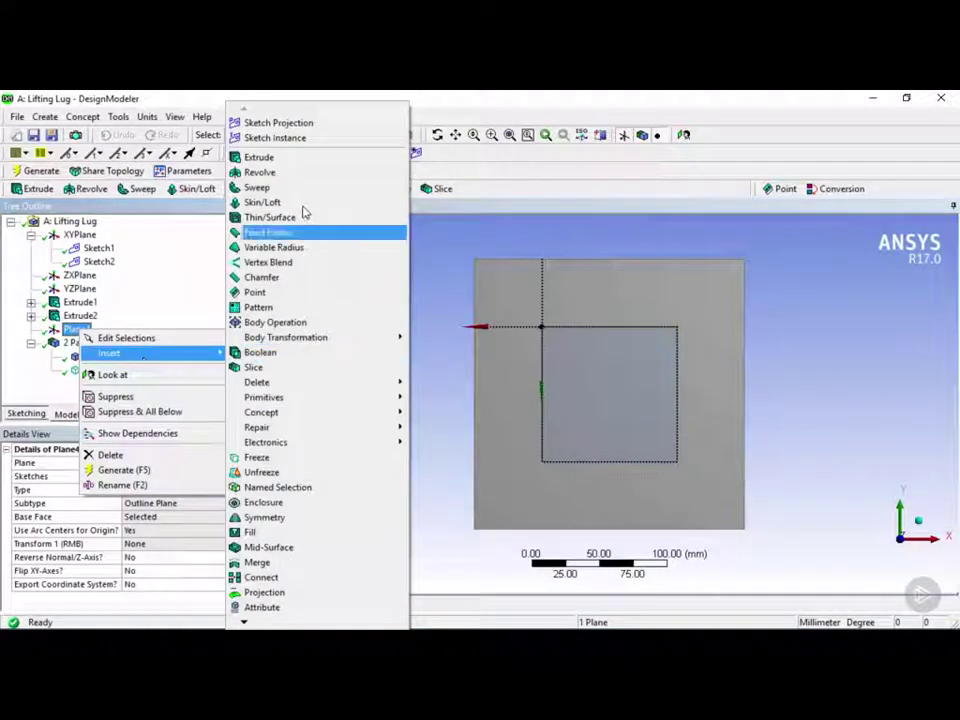
{"action": "left_click", "coordinate": [320, 128]}
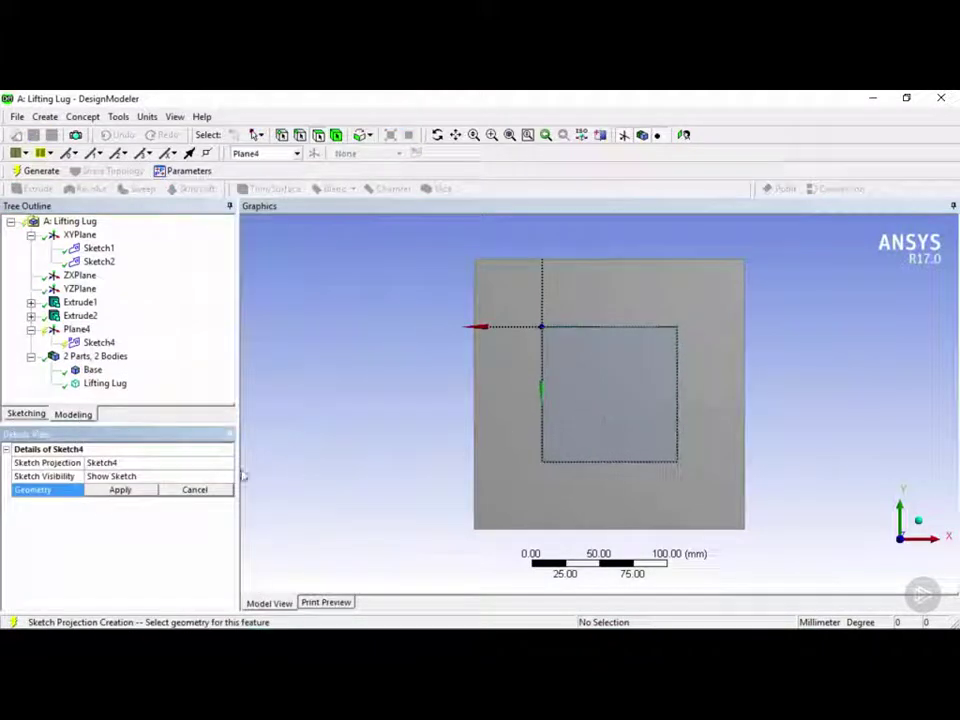
{"action": "left_click", "coordinate": [583, 403]}
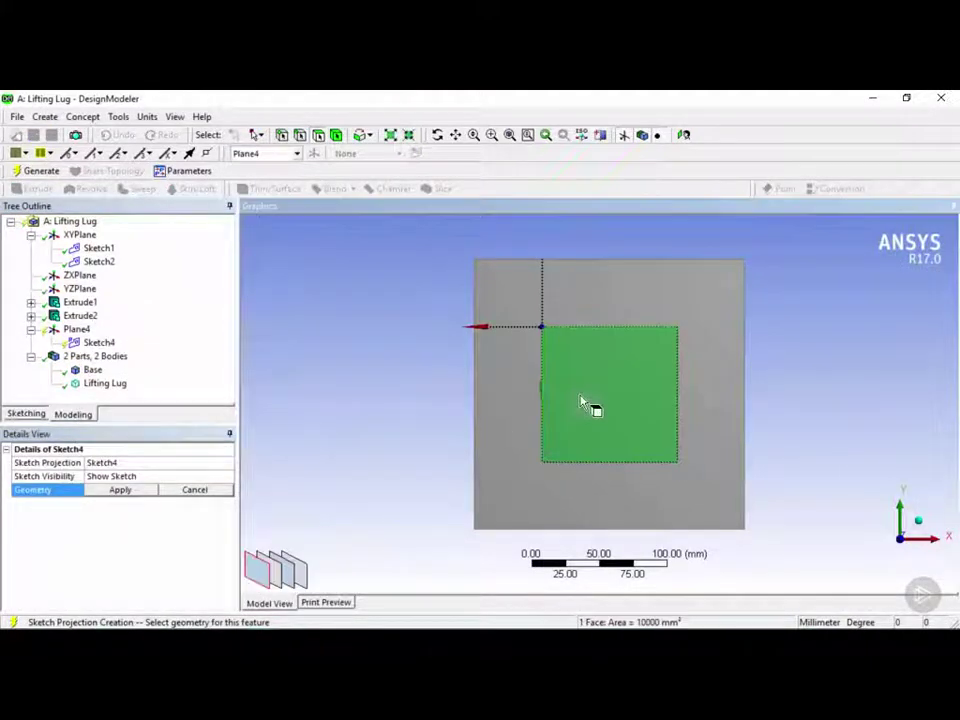
{"action": "left_click", "coordinate": [120, 490]}
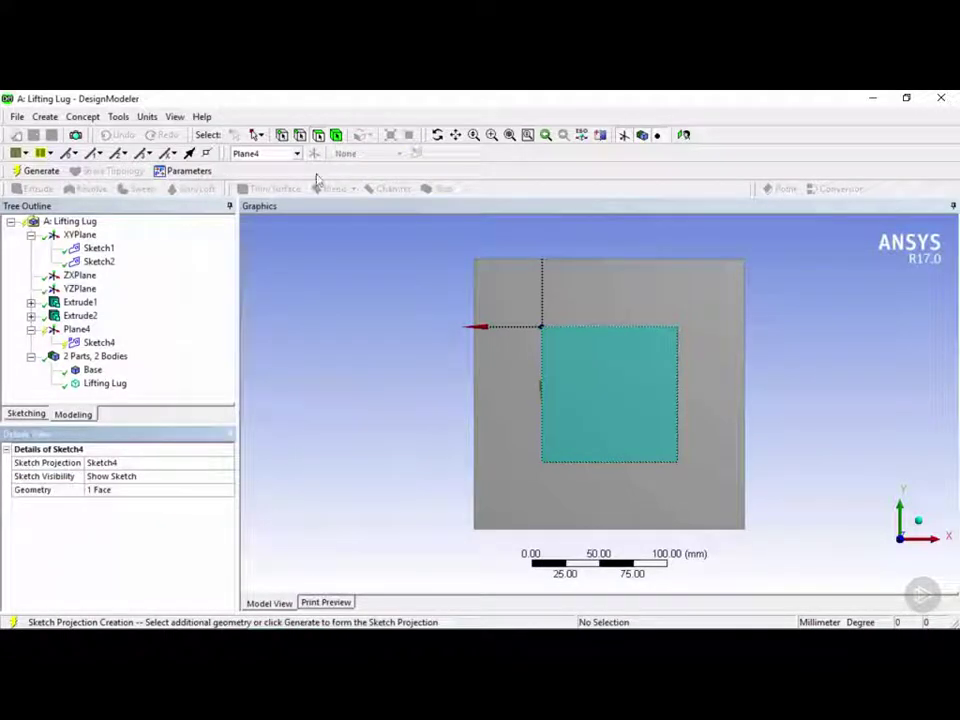
{"action": "left_click", "coordinate": [36, 171]}
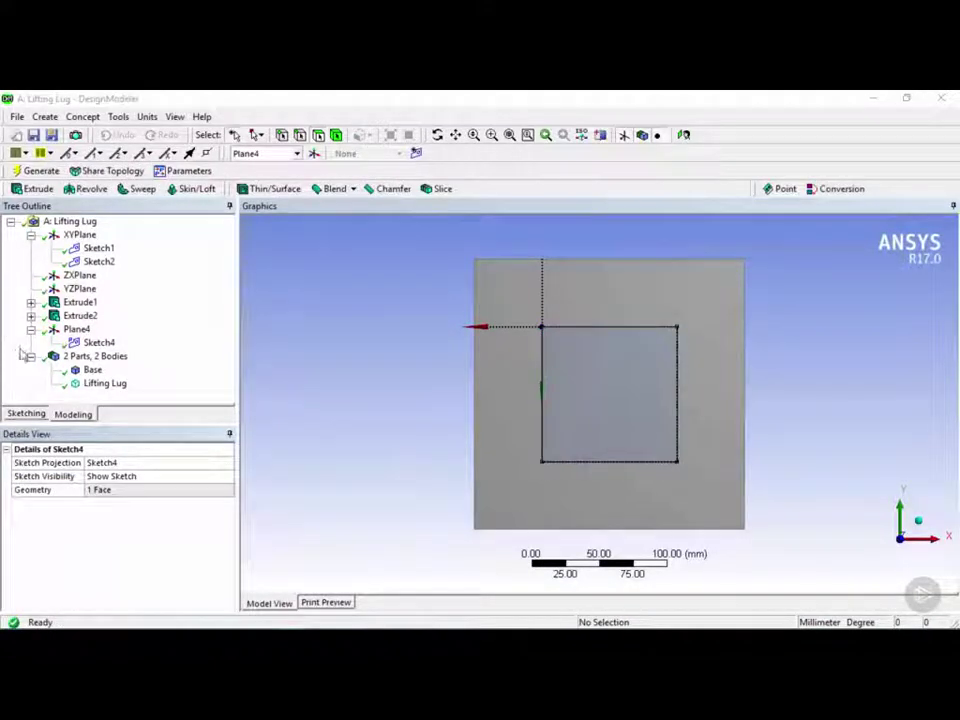
Step: Sketch a rectangle about 38 mm wide on Plane4, spanning between two opposite edges of the plate
{"action": "left_click", "coordinate": [100, 344]}
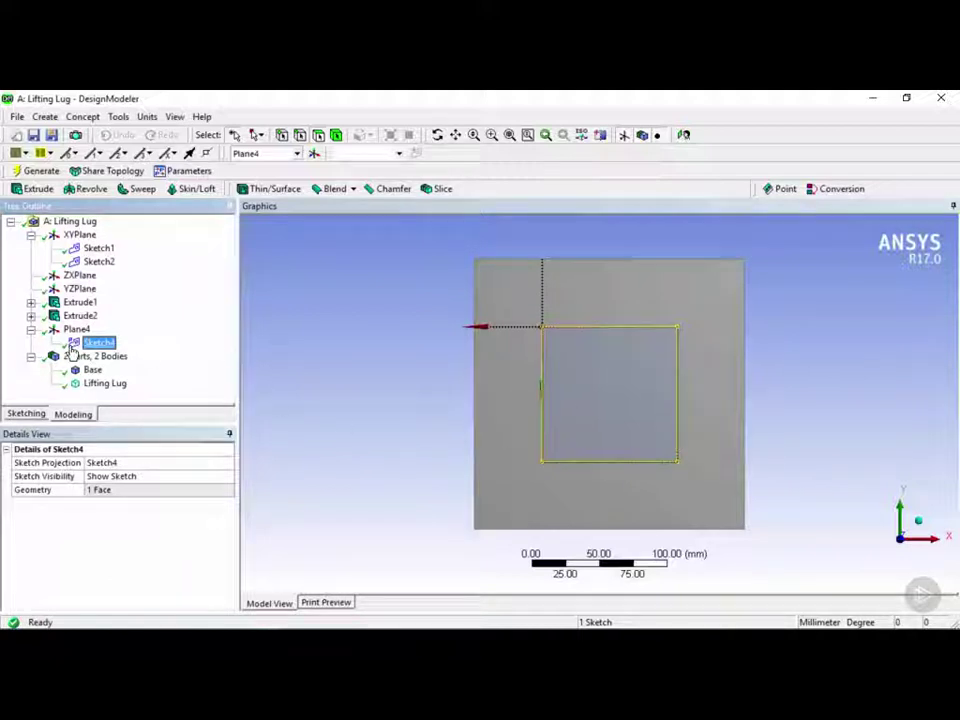
{"action": "left_click", "coordinate": [26, 414]}
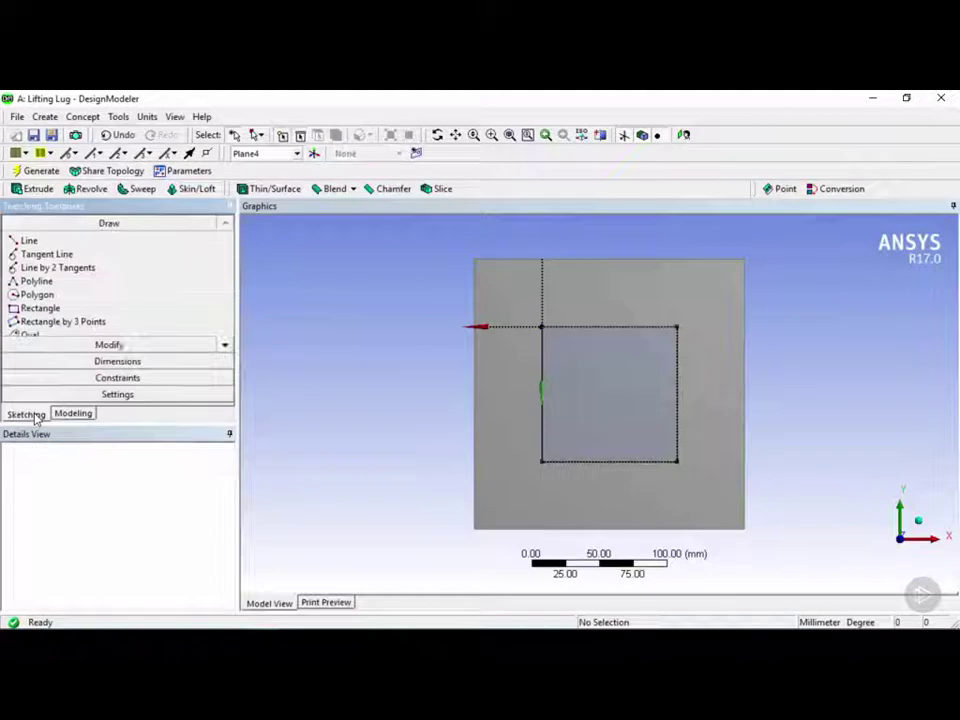
{"action": "left_click", "coordinate": [40, 308]}
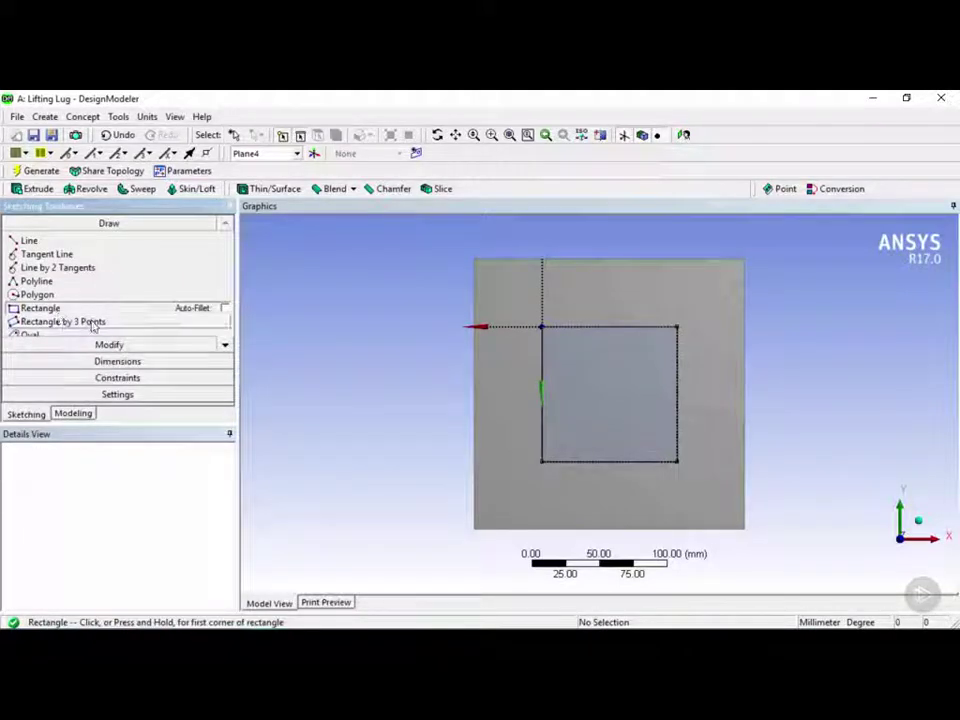
{"action": "left_click", "coordinate": [590, 323]}
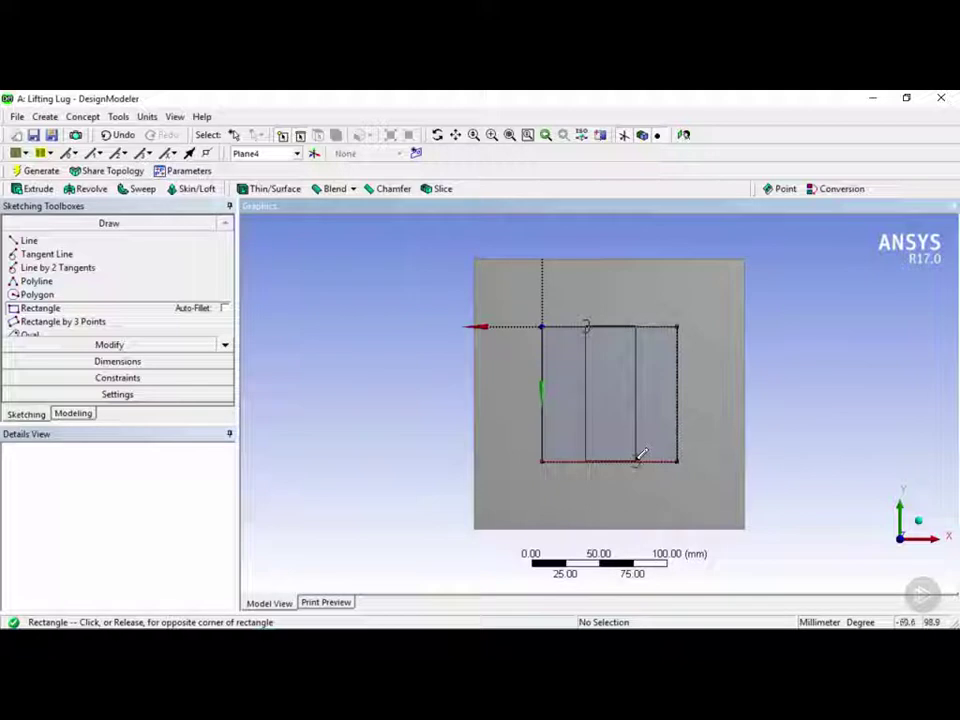
{"action": "left_click", "coordinate": [676, 461]}
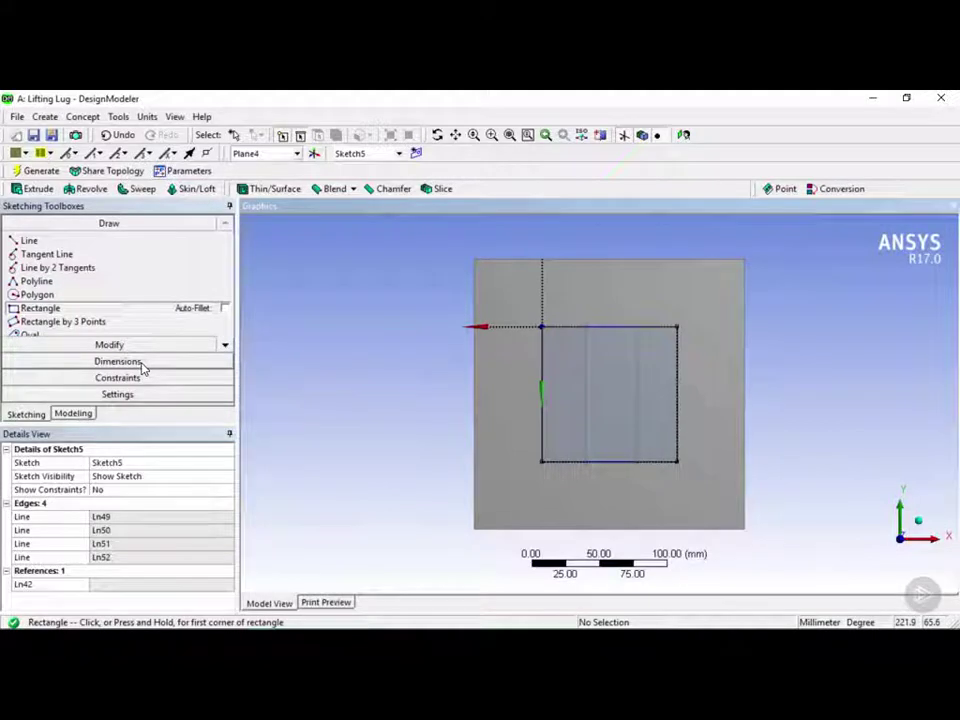
Step: Add semi-automatic dimensions for the rectangle's width and its horizontal distance from the plane's vertical axis
{"action": "left_click", "coordinate": [141, 365]}
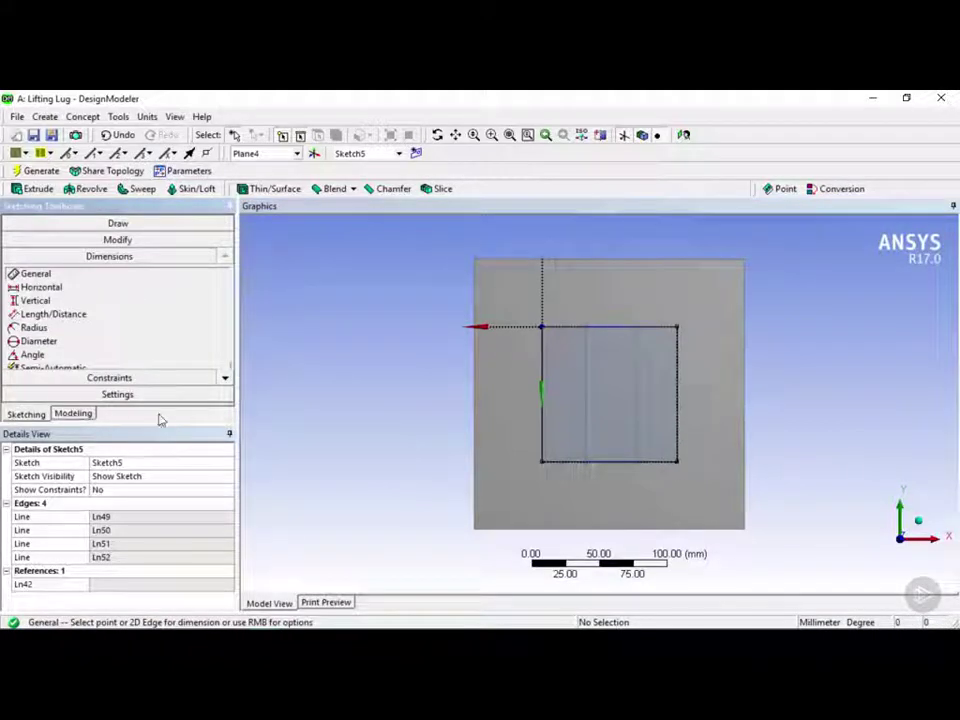
{"action": "scroll", "coordinate": [227, 381], "scroll_direction": "down", "scroll_amount": 1}
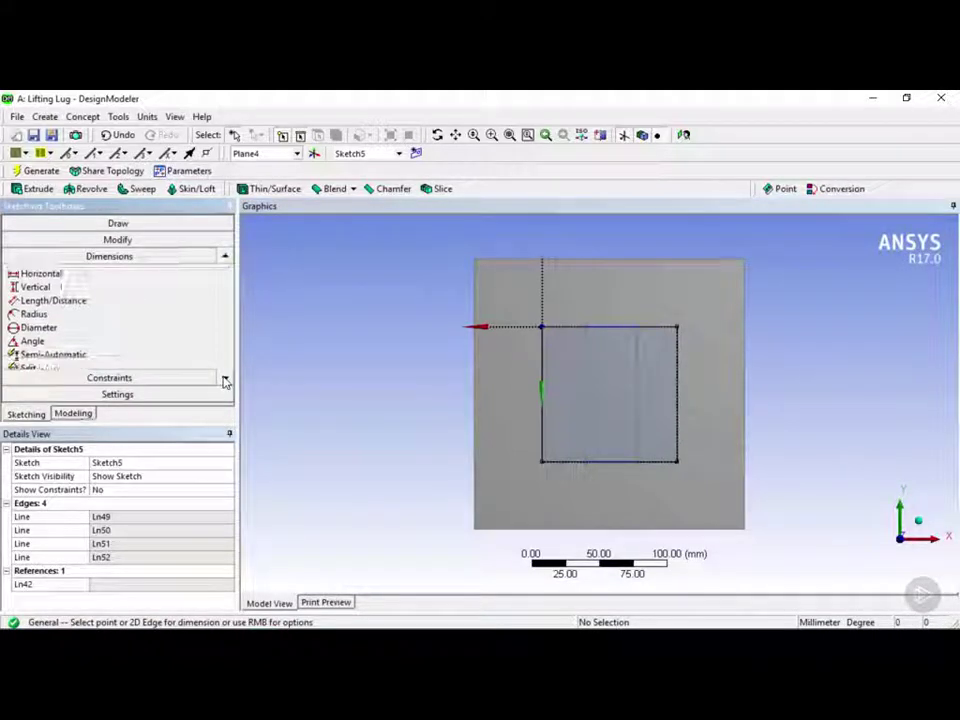
{"action": "left_click", "coordinate": [95, 356]}
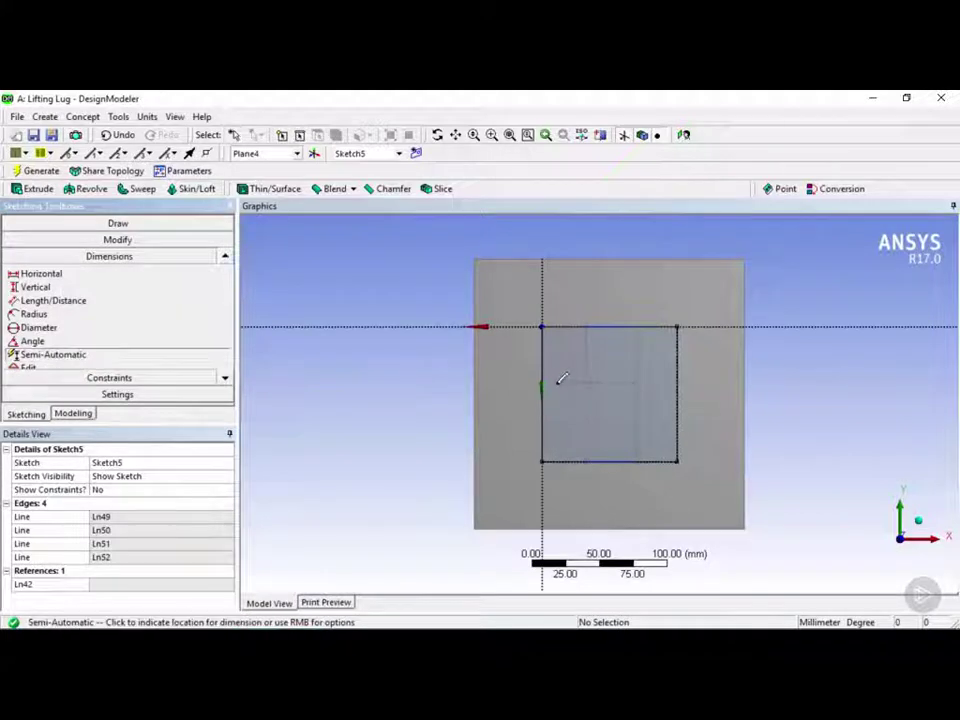
{"action": "left_click", "coordinate": [619, 396]}
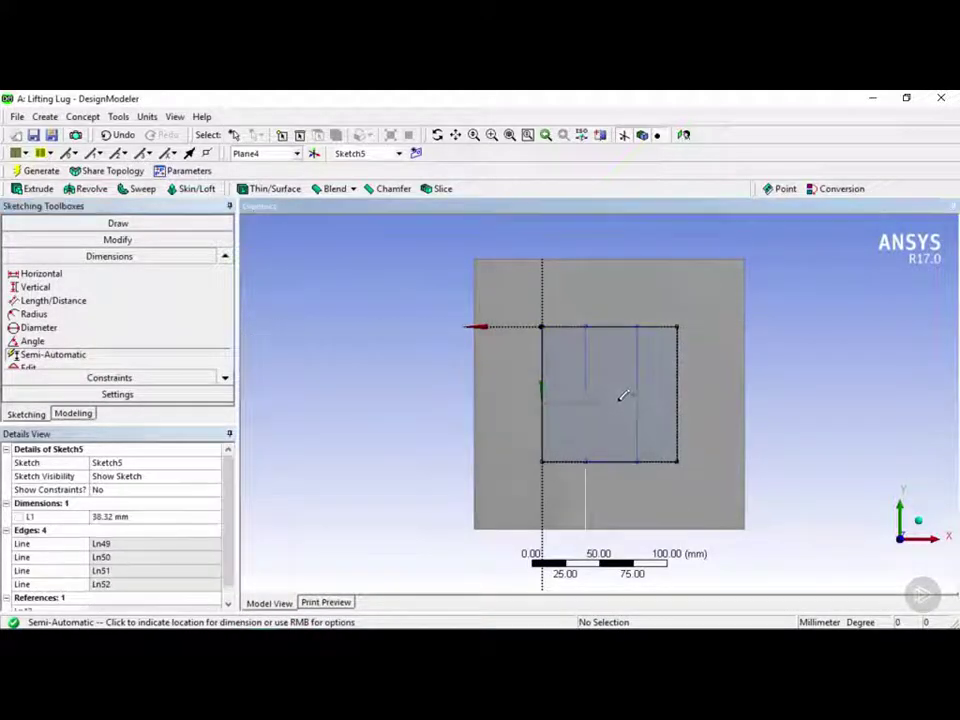
{"action": "left_click", "coordinate": [560, 361]}
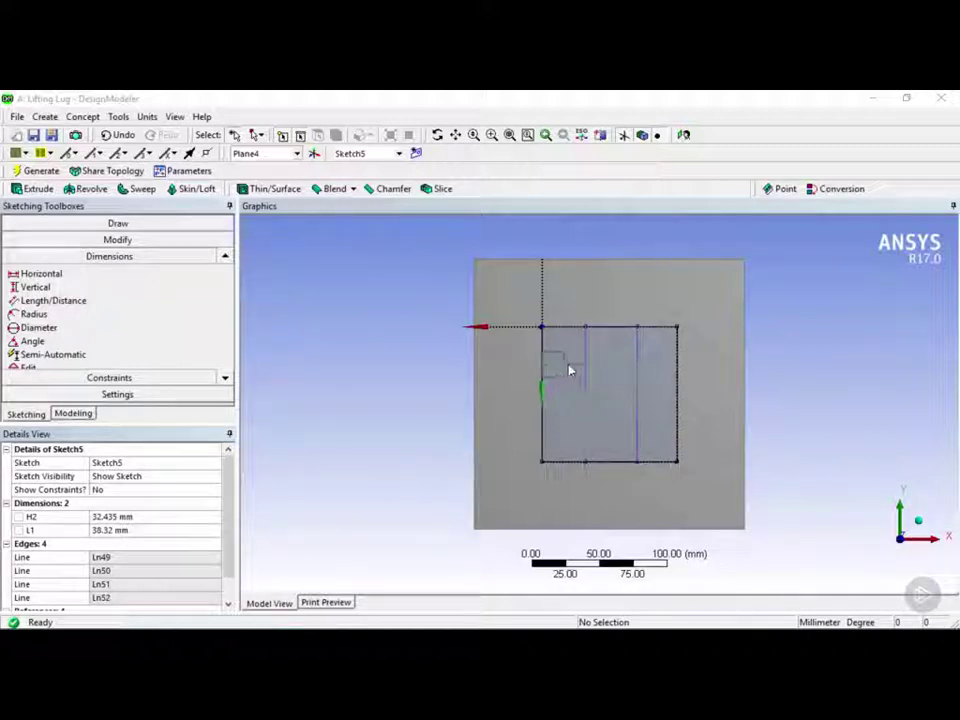
Step: Set the rectangle's horizontal distance from the vertical axis to 42.5 mm and its width to 15 mm
{"action": "left_click", "coordinate": [135, 517]}
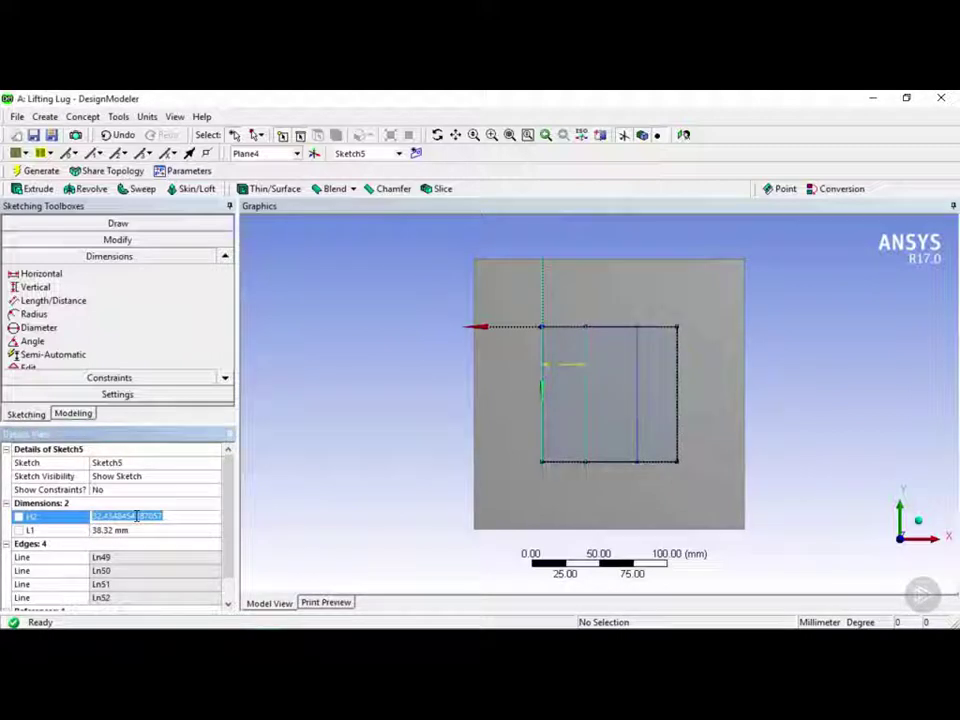
{"action": "type", "text": "42.5"}
{"action": "key", "text": "Return"}
{"action": "left_click", "coordinate": [110, 530]}
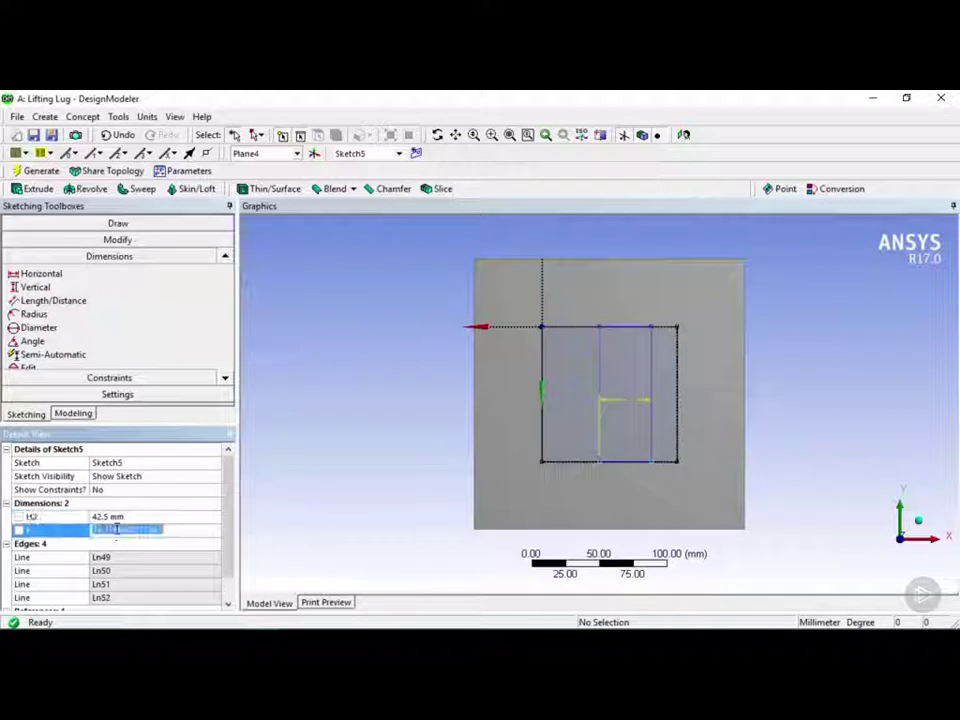
{"action": "type", "text": "45"}
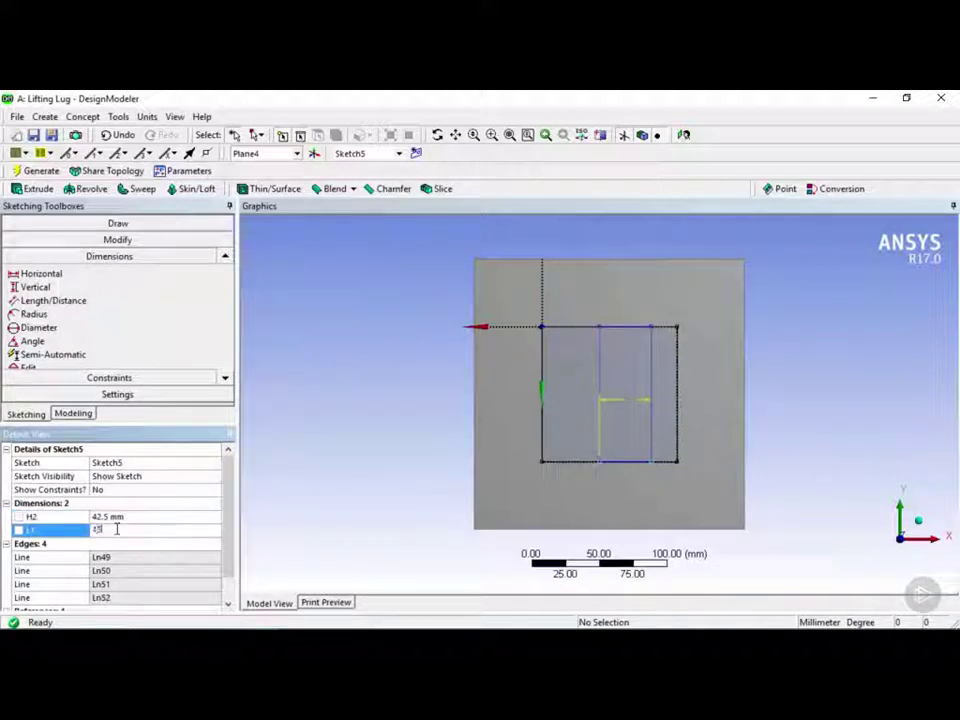
{"action": "key", "text": "Return"}
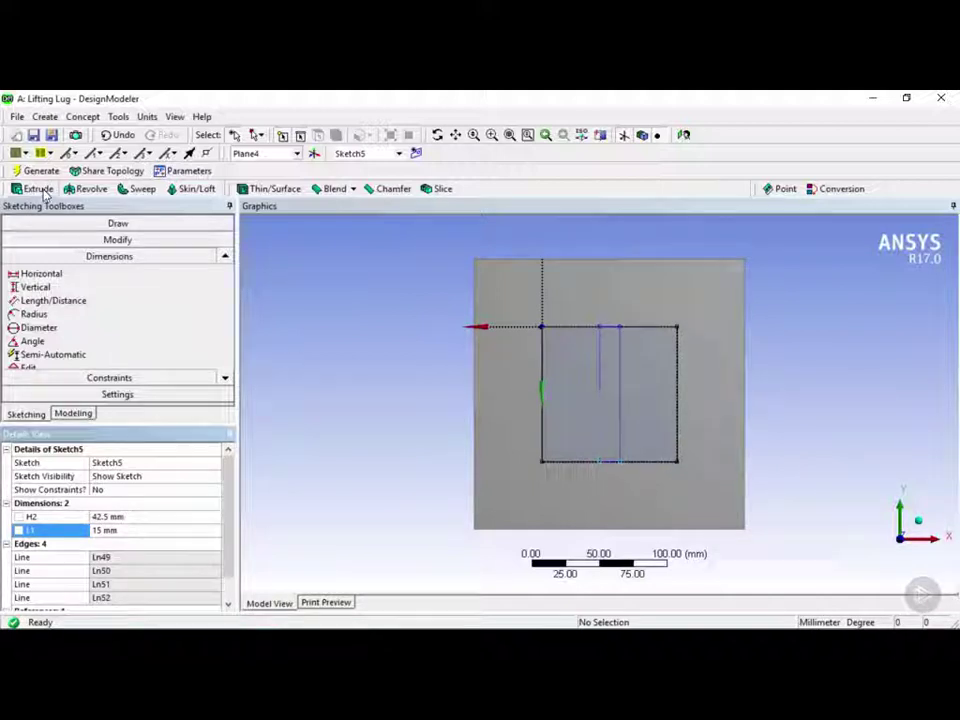
Step: Extrude Sketch5 by 100 mm in the normal direction with the Add Material operation and generate it
{"action": "left_click", "coordinate": [83, 415]}
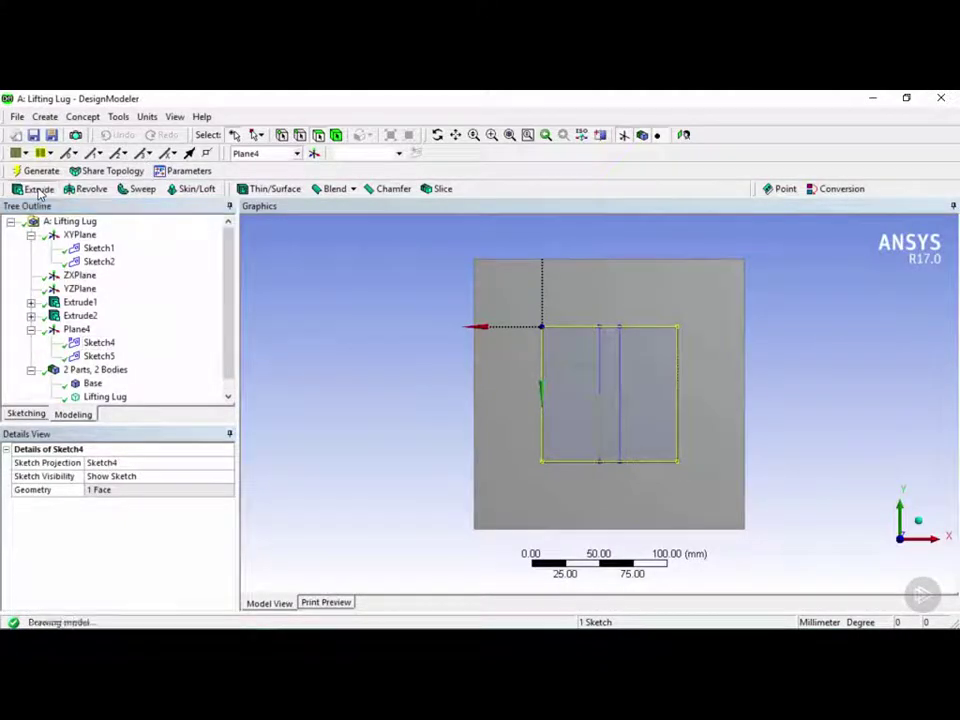
{"action": "left_click", "coordinate": [38, 189]}
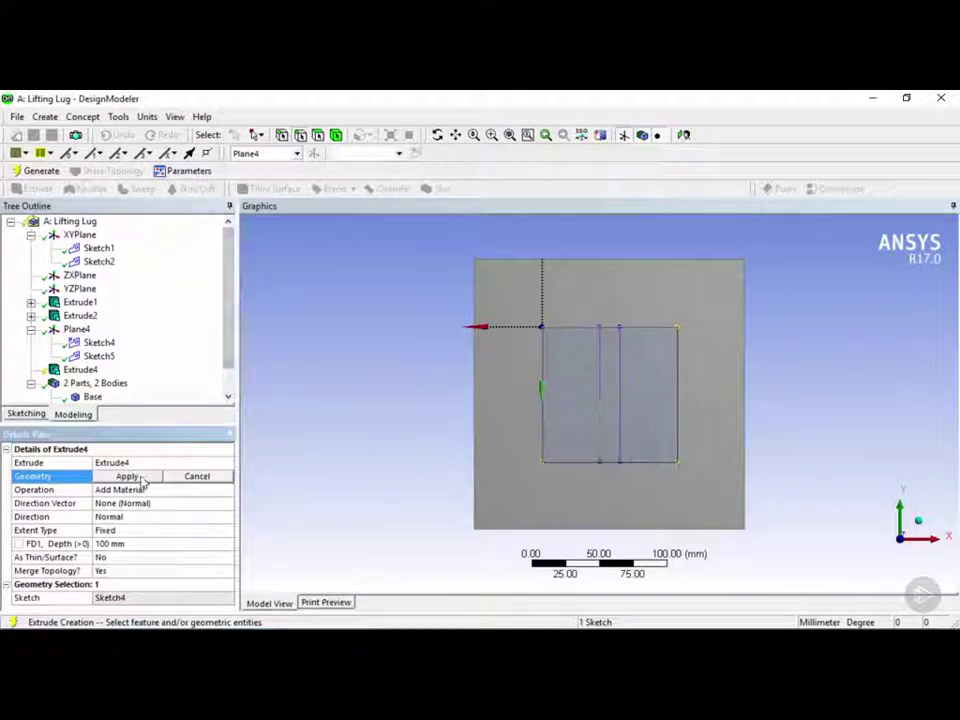
{"action": "left_click", "coordinate": [99, 357]}
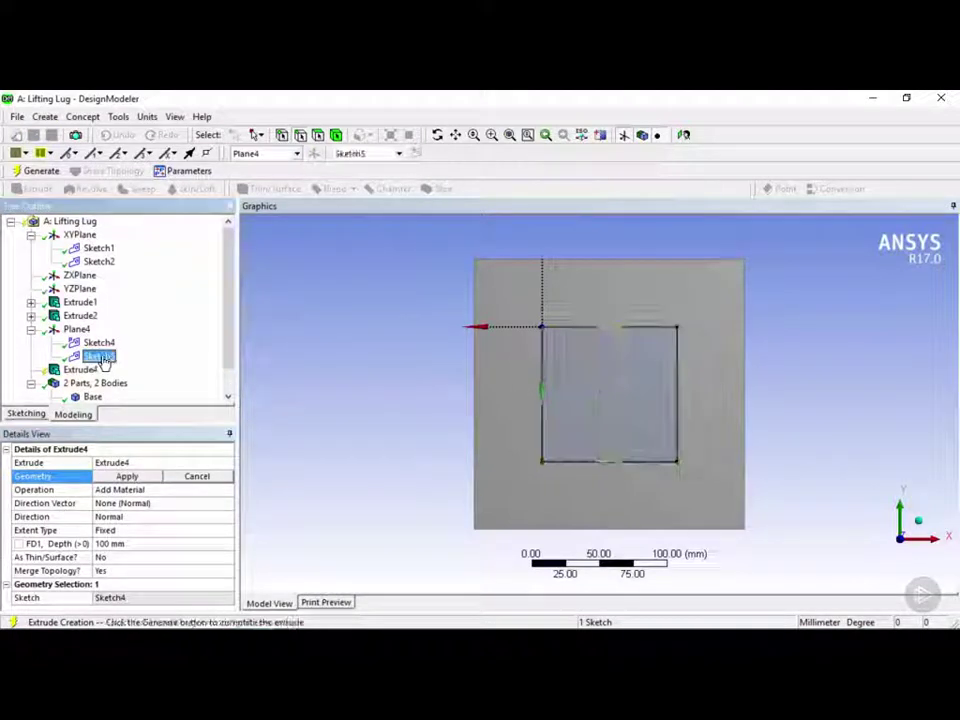
{"action": "left_click", "coordinate": [147, 478]}
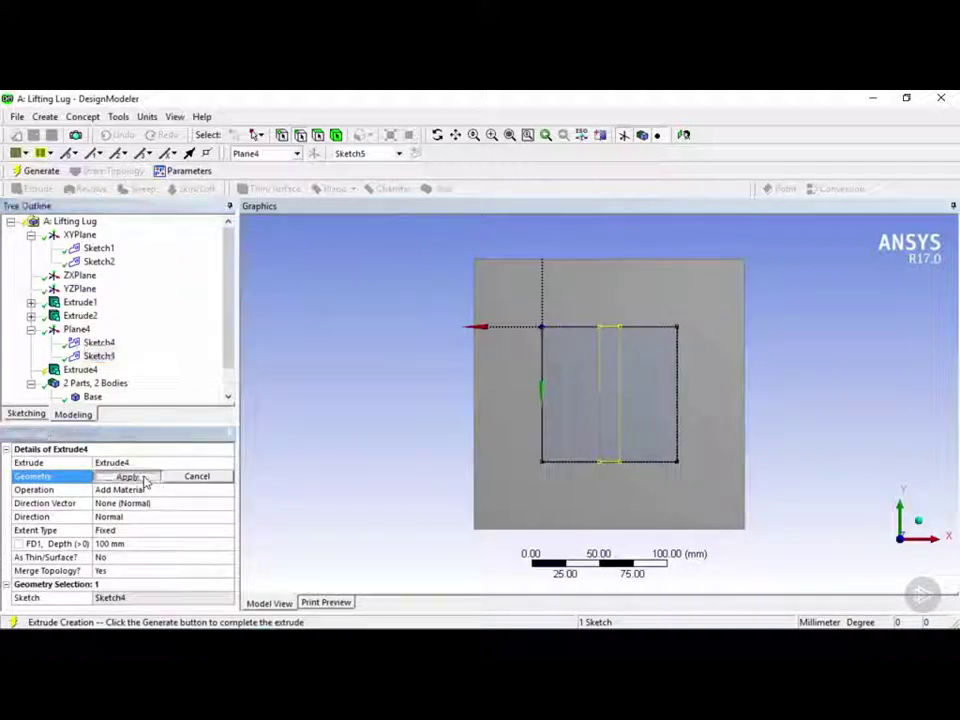
{"action": "left_click", "coordinate": [198, 493]}
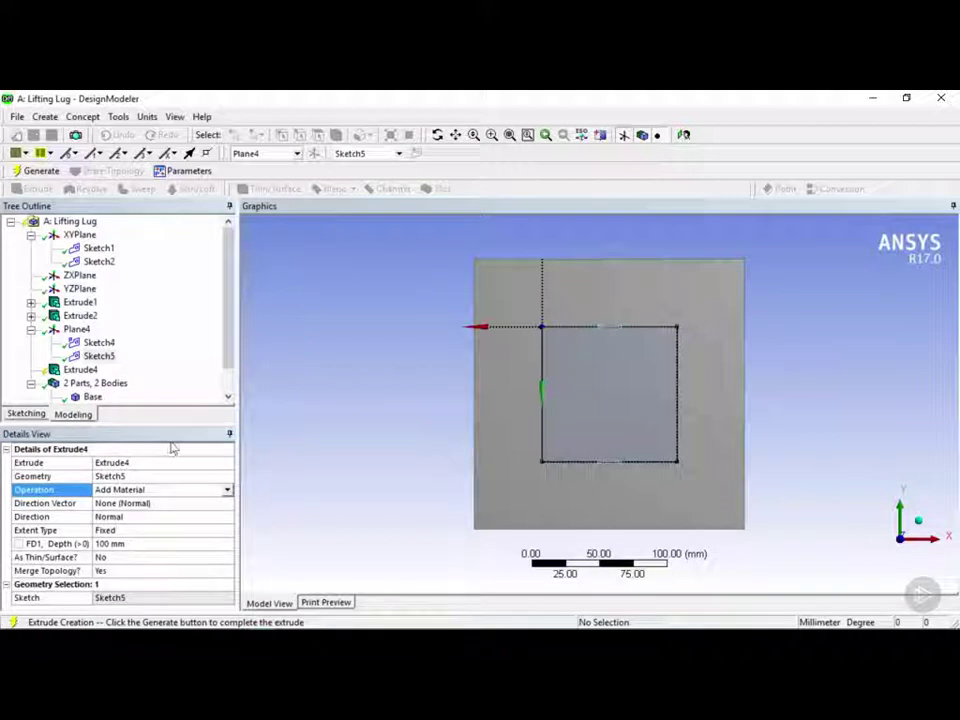
{"action": "left_click", "coordinate": [42, 171]}
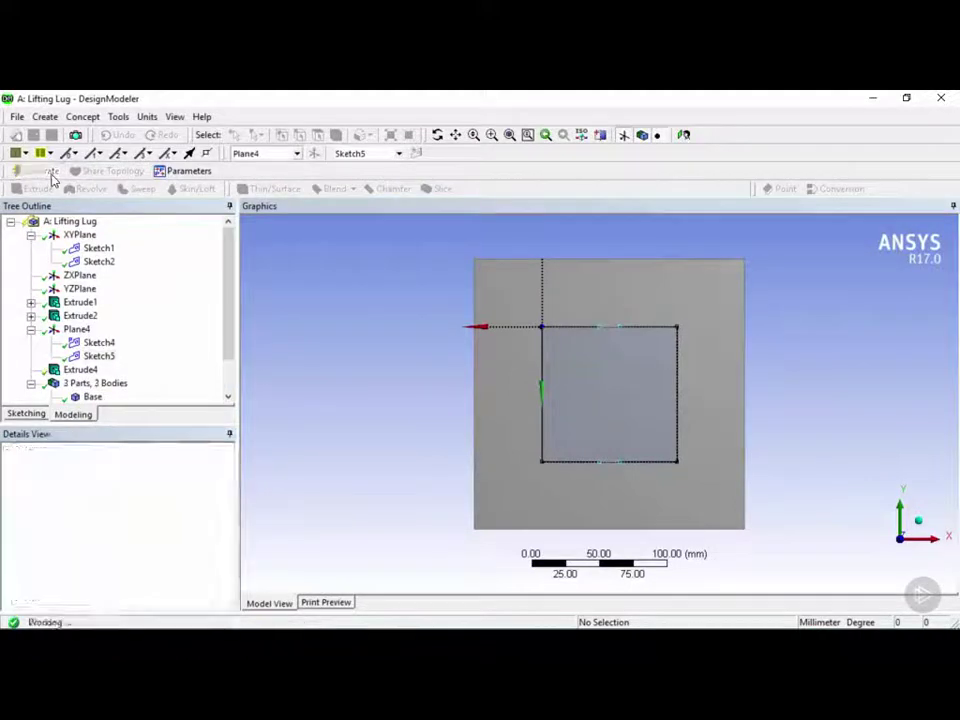
{"action": "middle_click_drag", "start_coordinate": [707, 497], "coordinate": [786, 431]}
{"action": "mouse_move", "coordinate": [600, 278]}
{"action": "left_mouse_down"}
{"action": "mouse_move", "coordinate": [705, 370]}
{"action": "mouse_move", "coordinate": [560, 440]}
{"action": "mouse_move", "coordinate": [545, 310]}
{"action": "mouse_move", "coordinate": [600, 278]}
{"action": "left_mouse_up"}
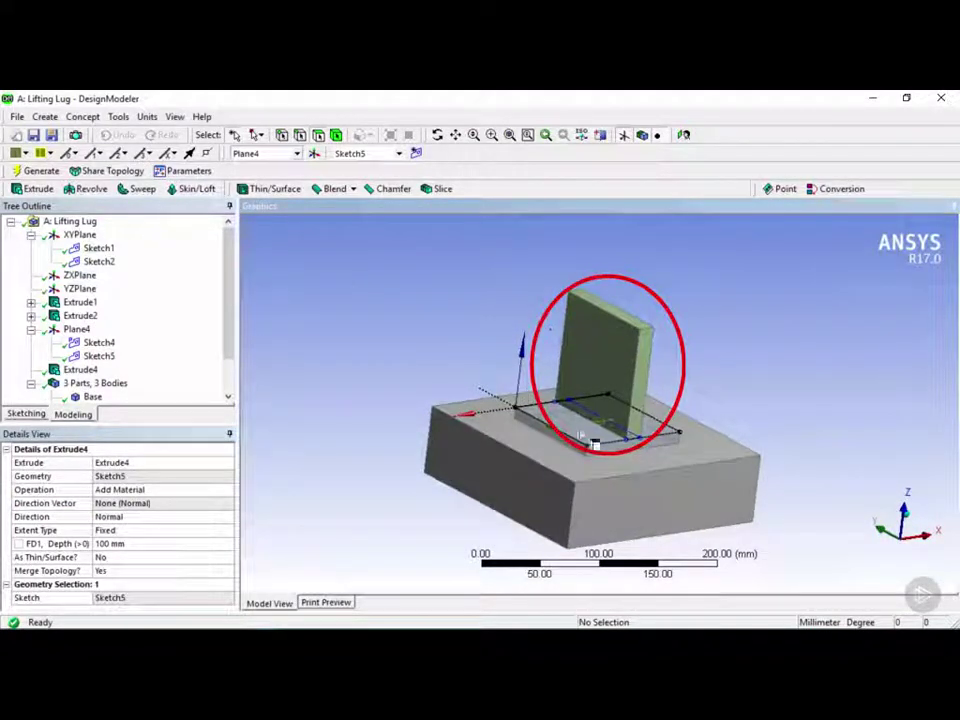
Step: Highlight the newly extruded solid among the model's bodies to examine it
{"action": "left_click_drag", "start_coordinate": [231, 311], "coordinate": [236, 346]}
{"action": "mouse_move", "coordinate": [58, 378]}
{"action": "left_mouse_down"}
{"action": "mouse_move", "coordinate": [100, 401]}
{"action": "mouse_move", "coordinate": [96, 370]}
{"action": "mouse_move", "coordinate": [58, 374]}
{"action": "left_mouse_up"}
{"action": "left_click", "coordinate": [93, 384]}
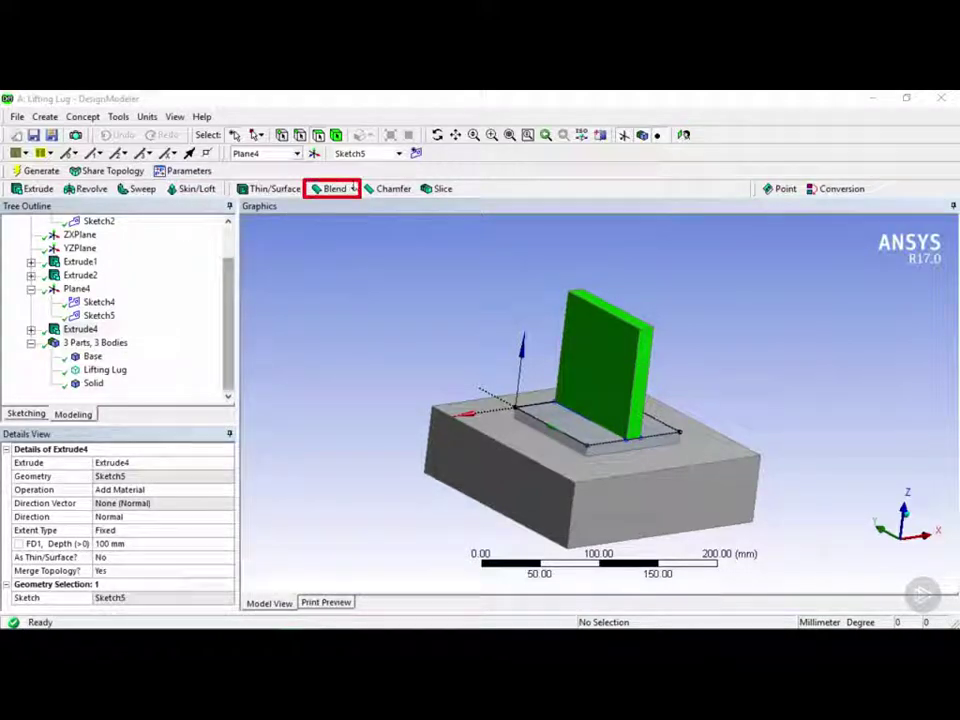
Step: Add a fixed-radius blend and apply the two short top edges of the upright plate as its geometry
{"action": "left_click", "coordinate": [340, 193]}
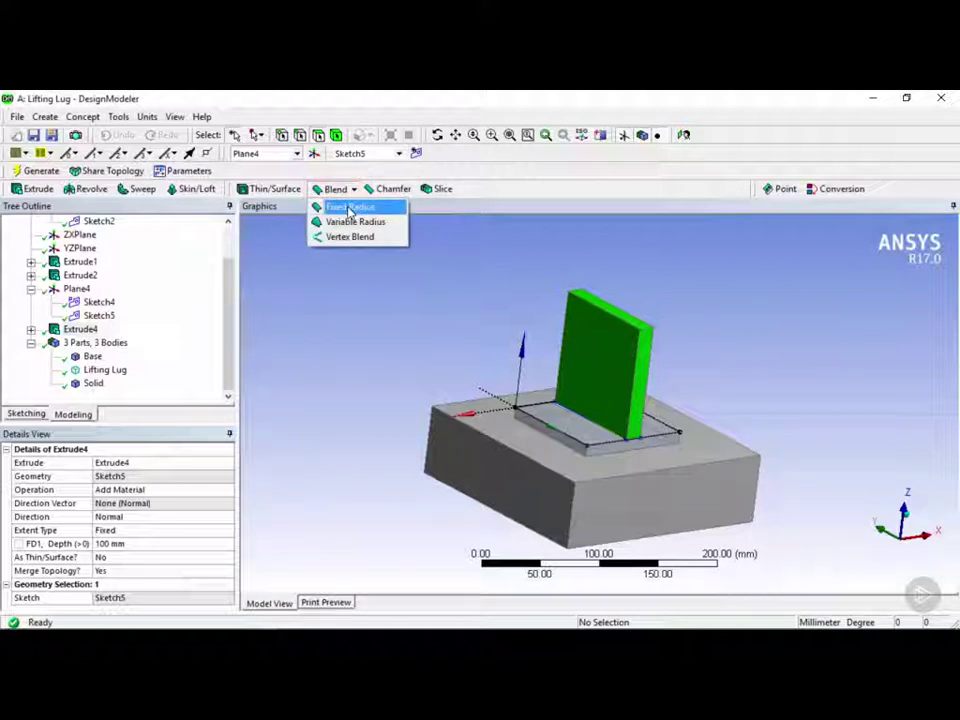
{"action": "left_click", "coordinate": [349, 208]}
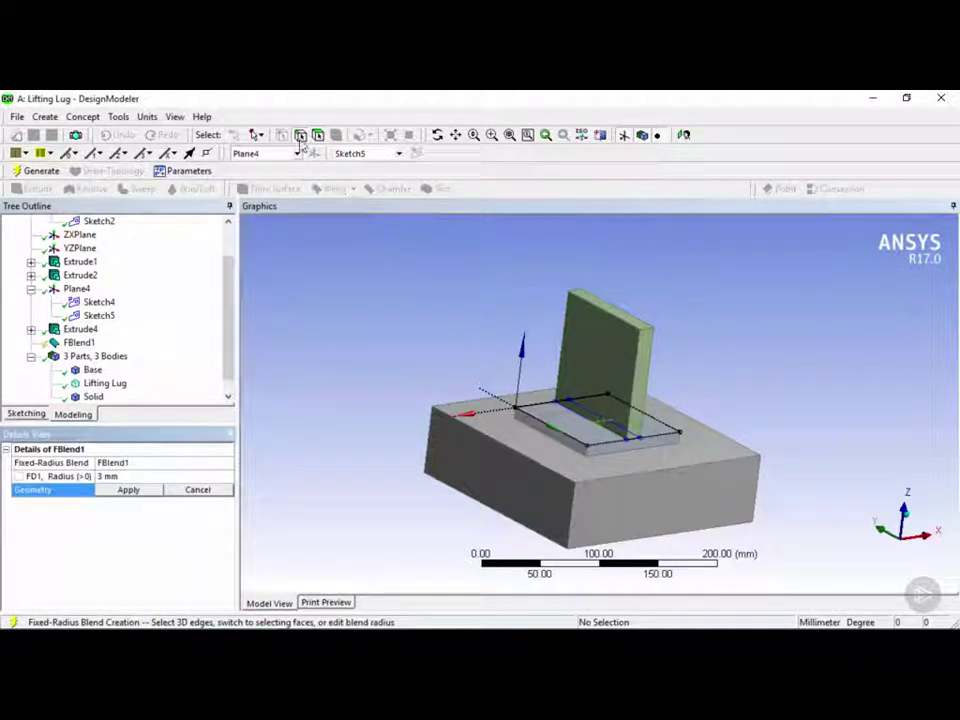
{"action": "left_click", "coordinate": [660, 345]}
{"action": "middle_click_drag", "start_coordinate": [660, 346], "coordinate": [681, 356]}
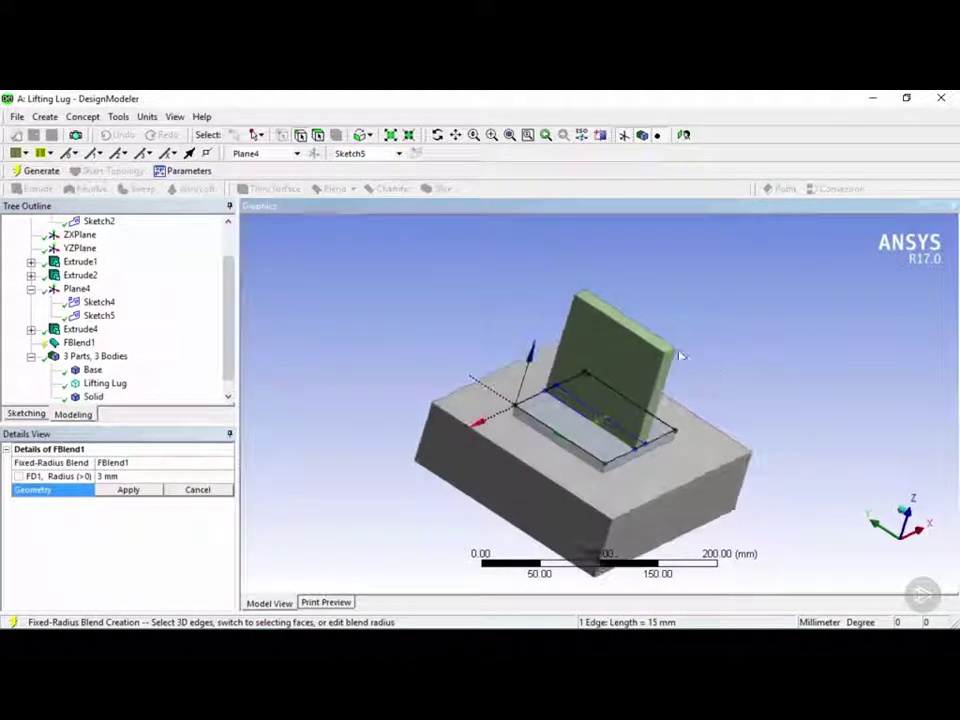
{"action": "left_click", "coordinate": [584, 296], "text": "ctrl"}
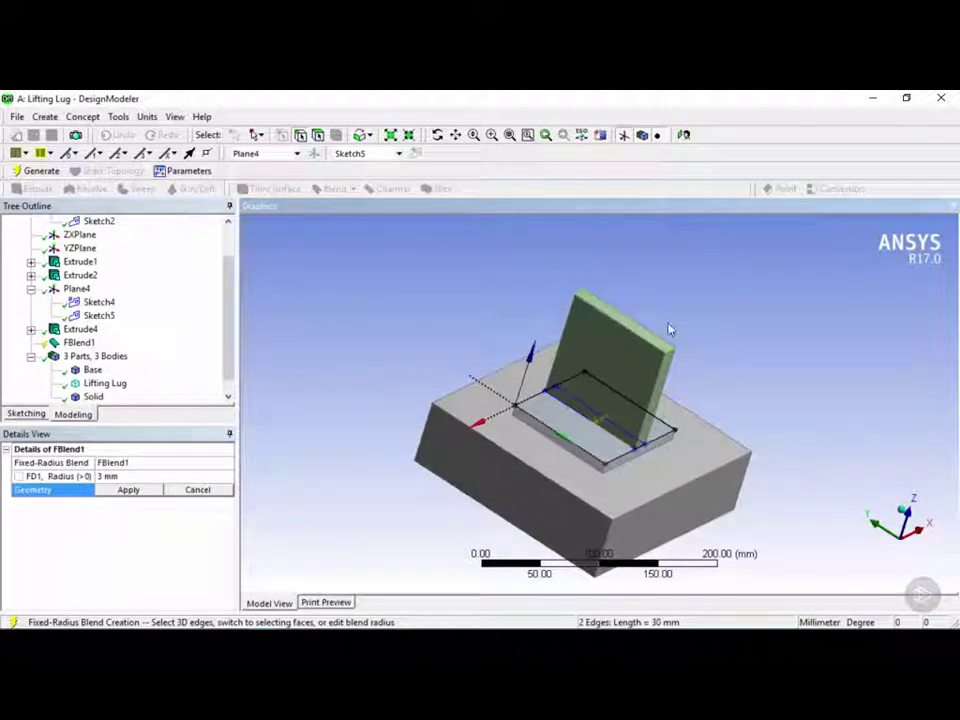
{"action": "left_click", "coordinate": [138, 493]}
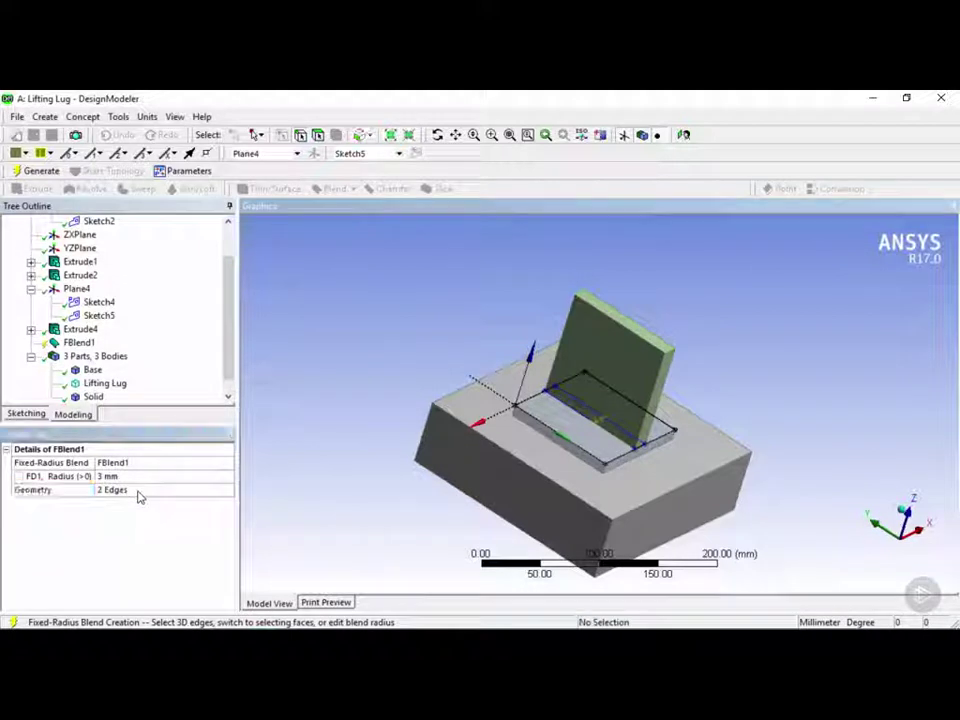
Step: Set the blend radius to 50 mm and generate the rounded top of the upright plate
{"action": "left_click", "coordinate": [125, 477]}
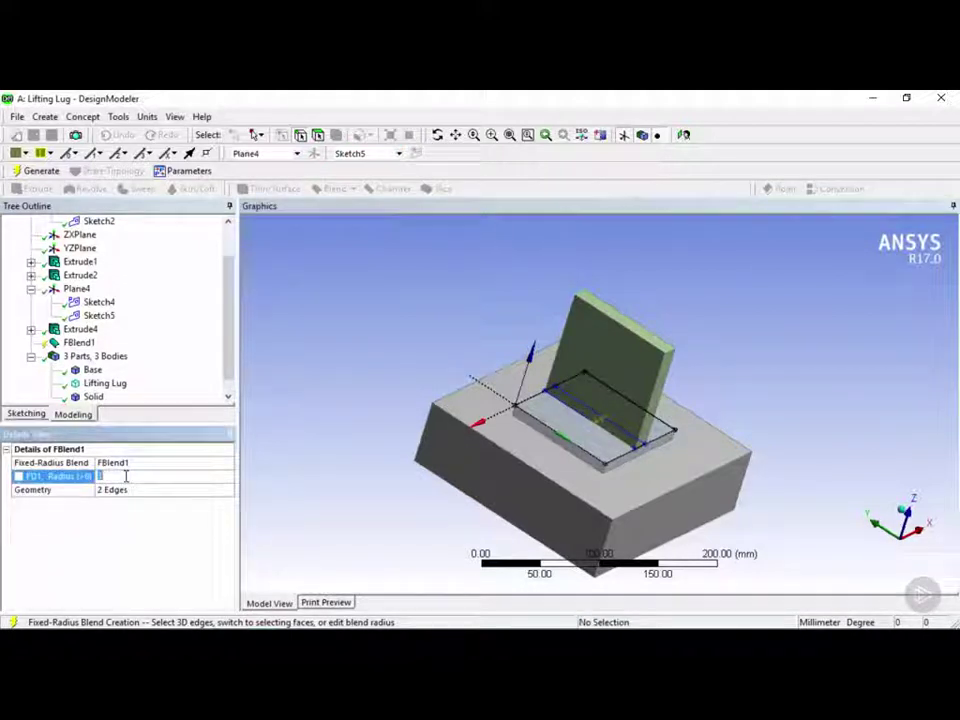
{"action": "type", "text": "50"}
{"action": "key", "text": "Return"}
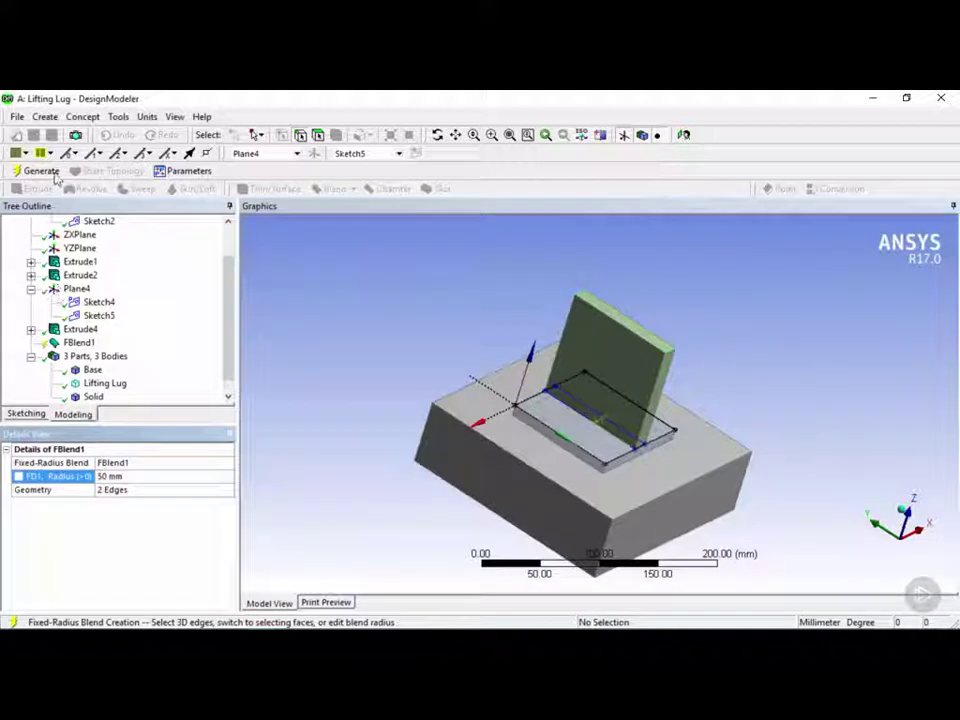
{"action": "left_click", "coordinate": [55, 173]}
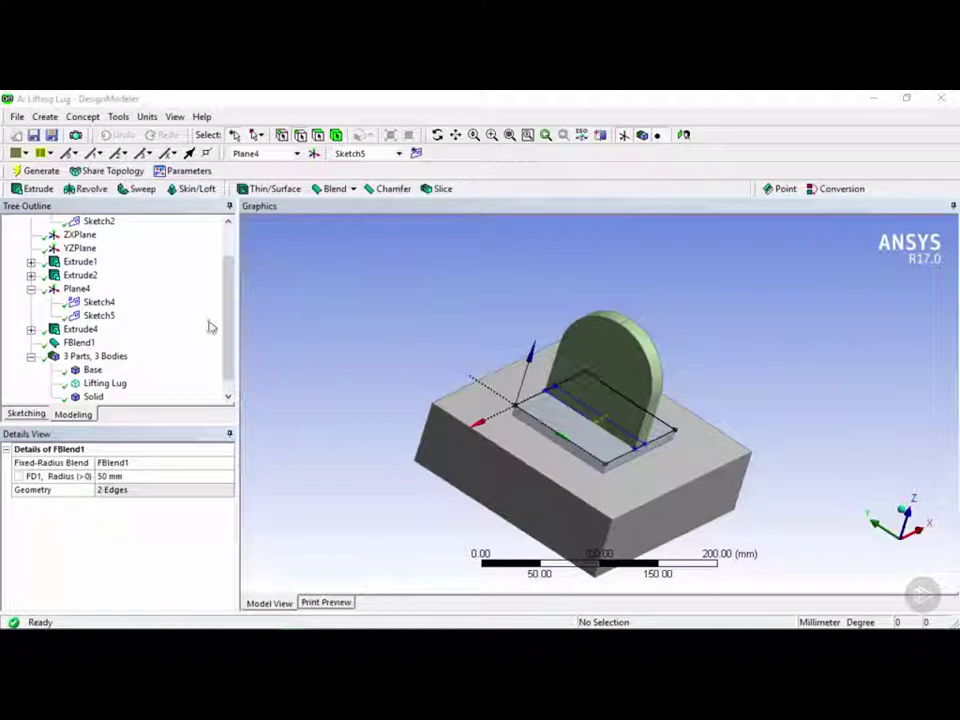
Step: Create a new plane based on YZPlane, viewed face-on, and generate it
{"action": "left_click_drag", "start_coordinate": [229, 352], "coordinate": [229, 318]}
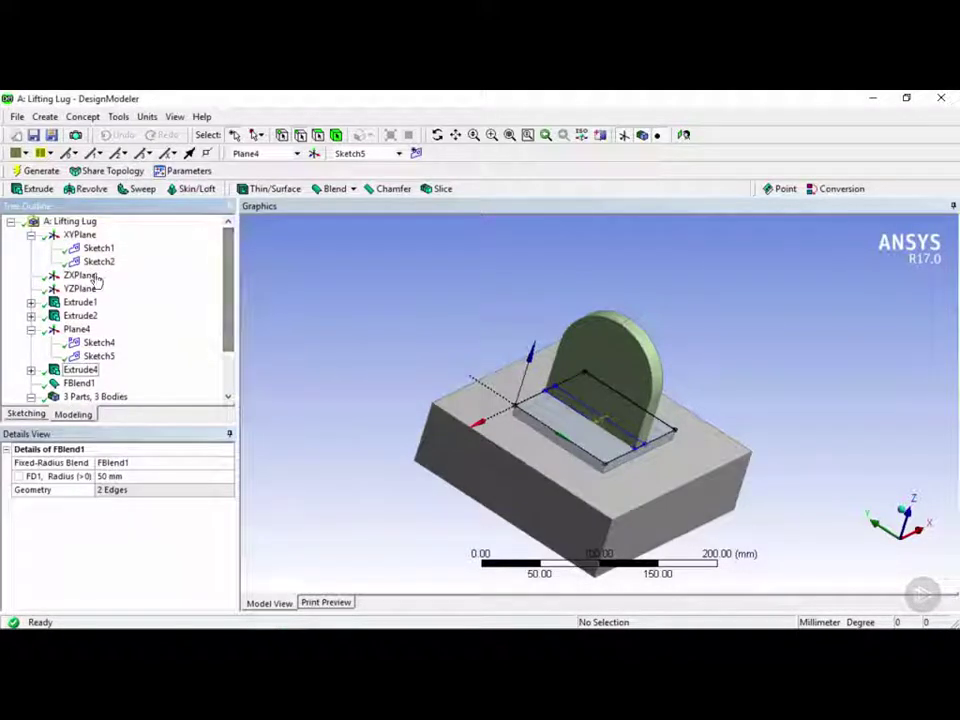
{"action": "left_click", "coordinate": [88, 276]}
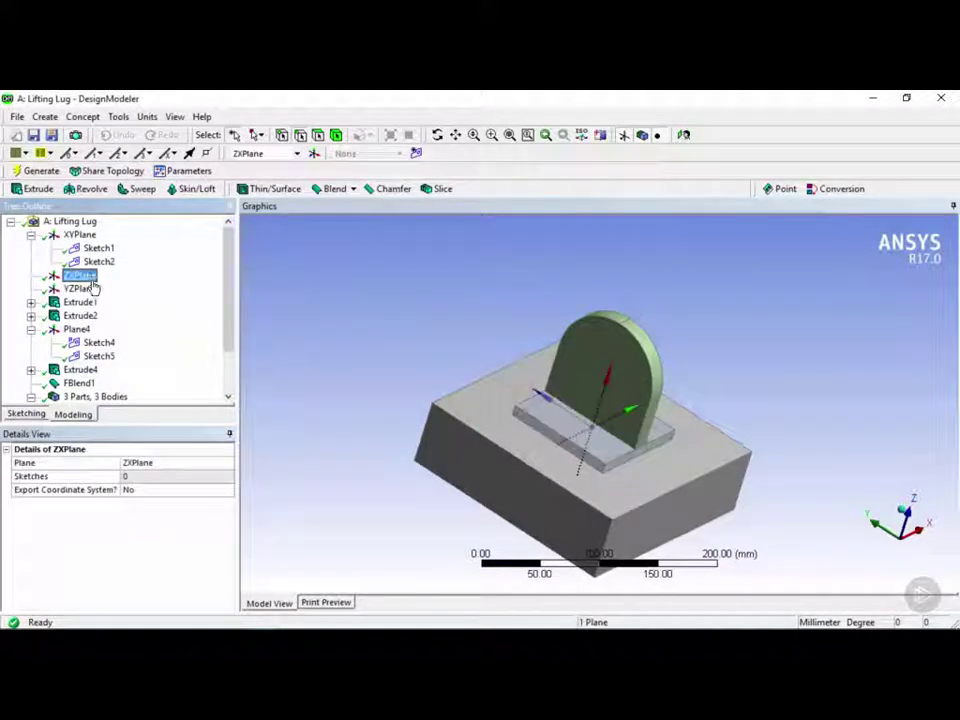
{"action": "left_click", "coordinate": [85, 289]}
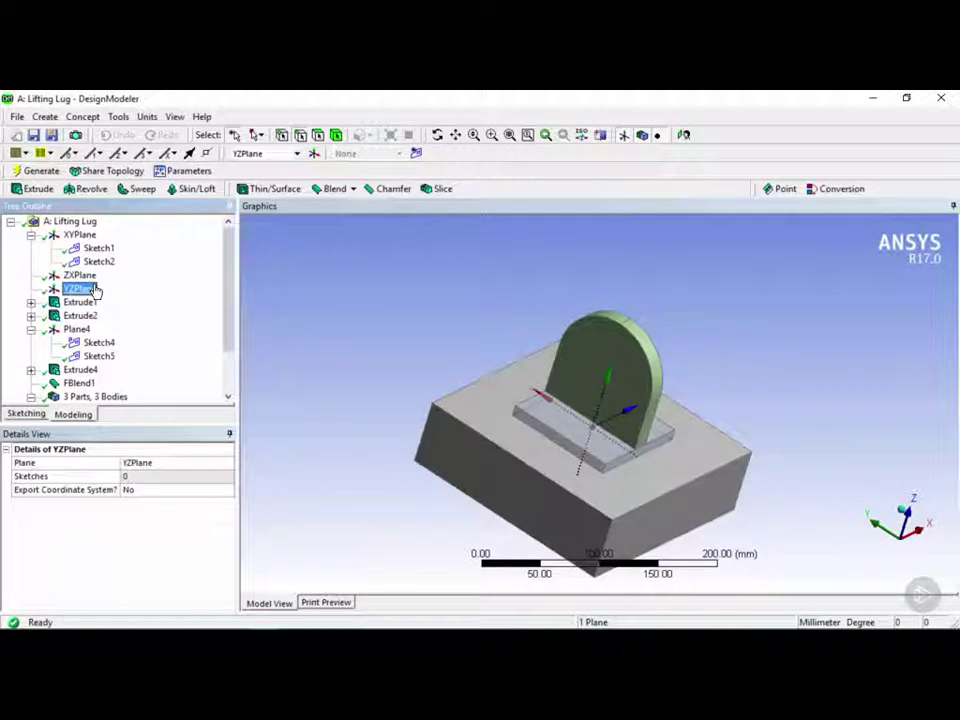
{"action": "left_click", "coordinate": [684, 136]}
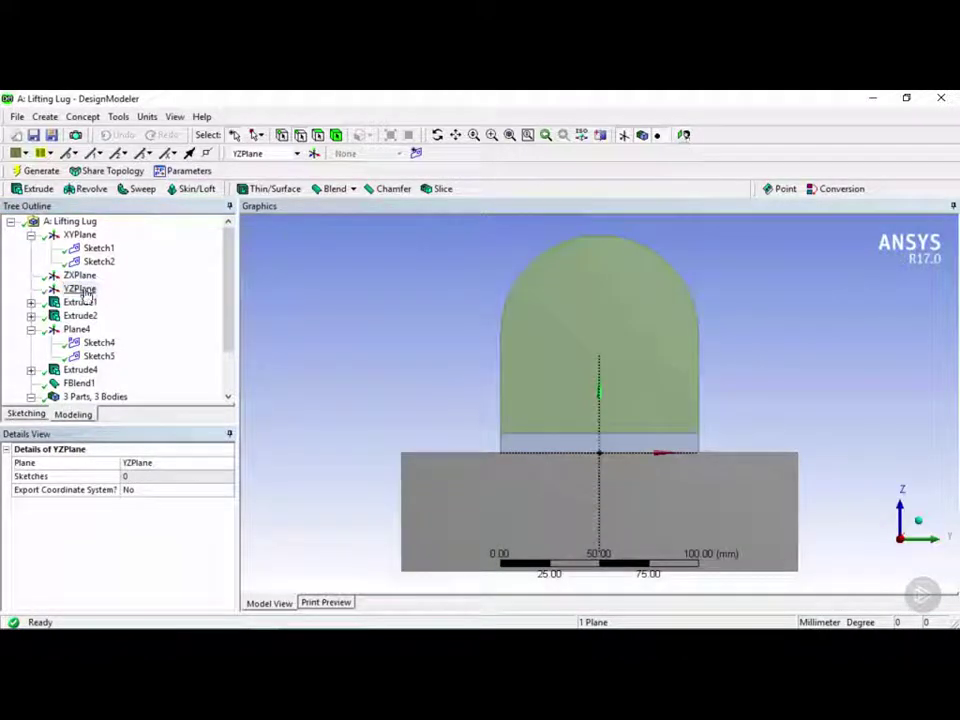
{"action": "left_click", "coordinate": [315, 155]}
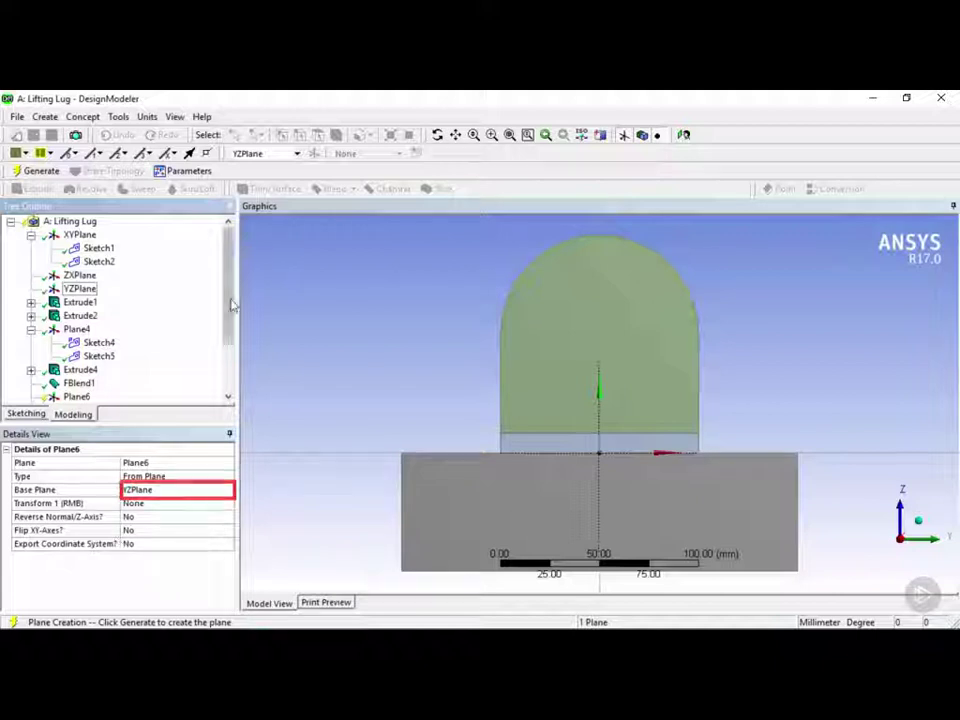
{"action": "left_click", "coordinate": [56, 175]}
Step: Select Plane6 and open the options for inserting an item on it
{"action": "left_click", "coordinate": [76, 397]}
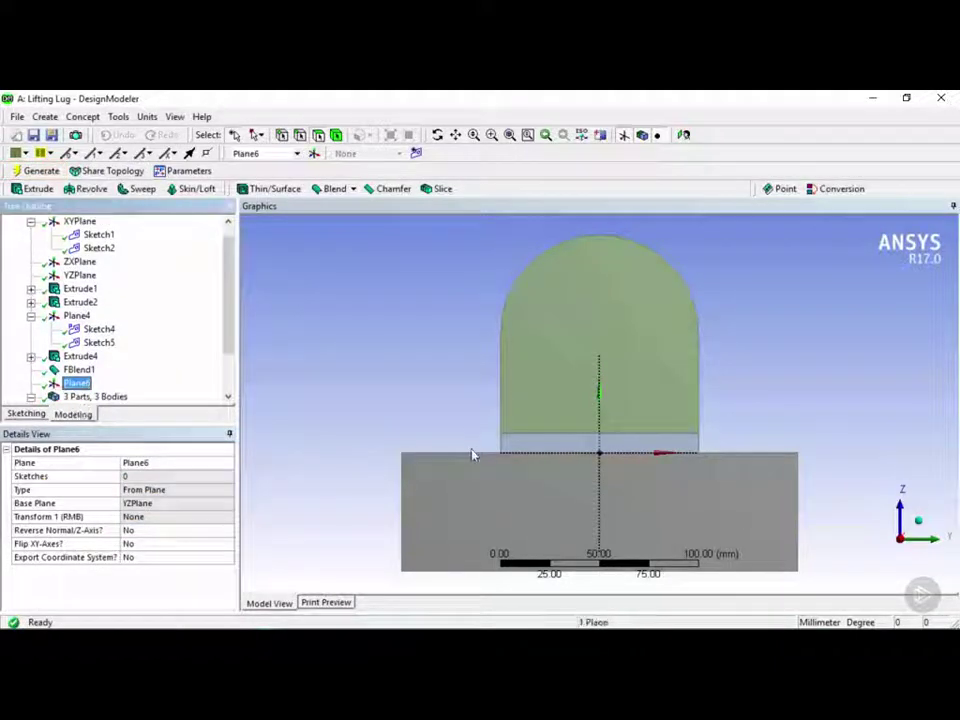
{"action": "middle_click_drag", "start_coordinate": [478, 452], "coordinate": [521, 452]}
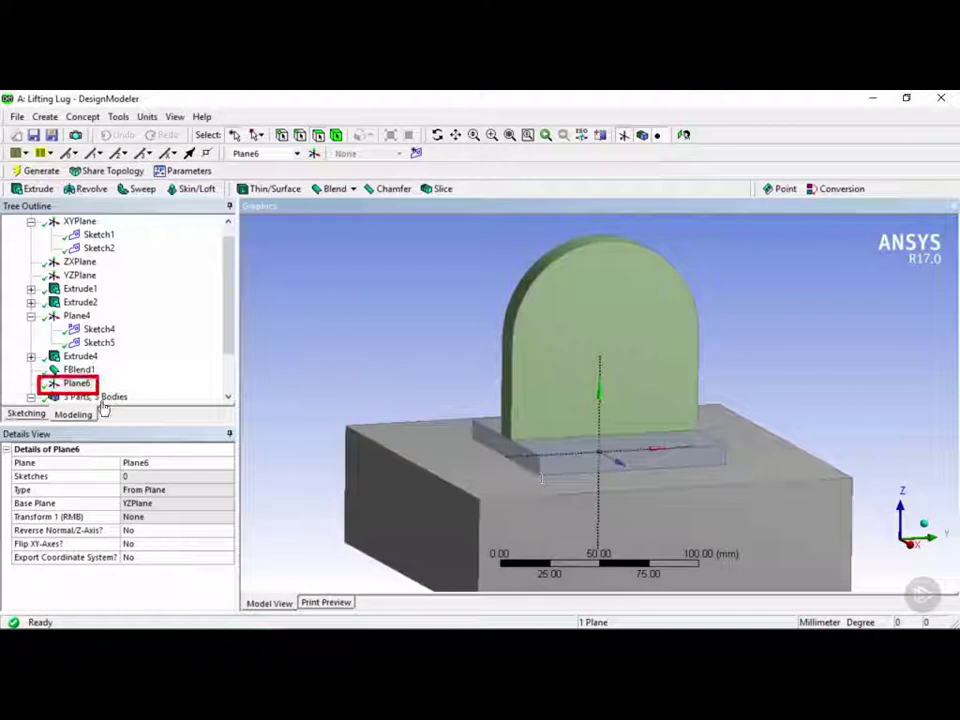
{"action": "right_click", "coordinate": [78, 386]}
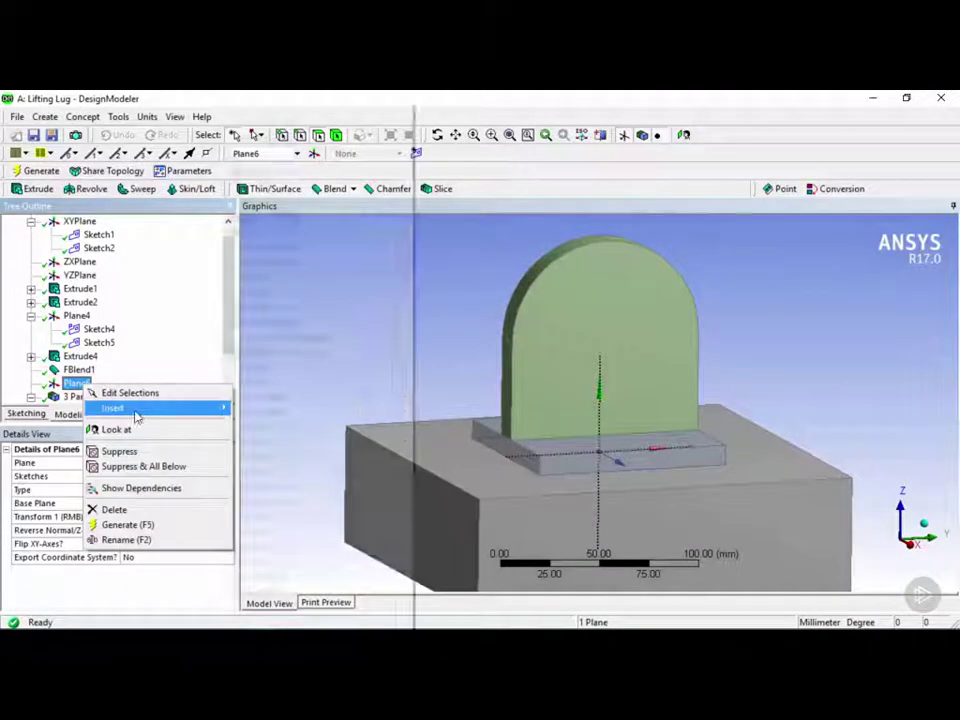